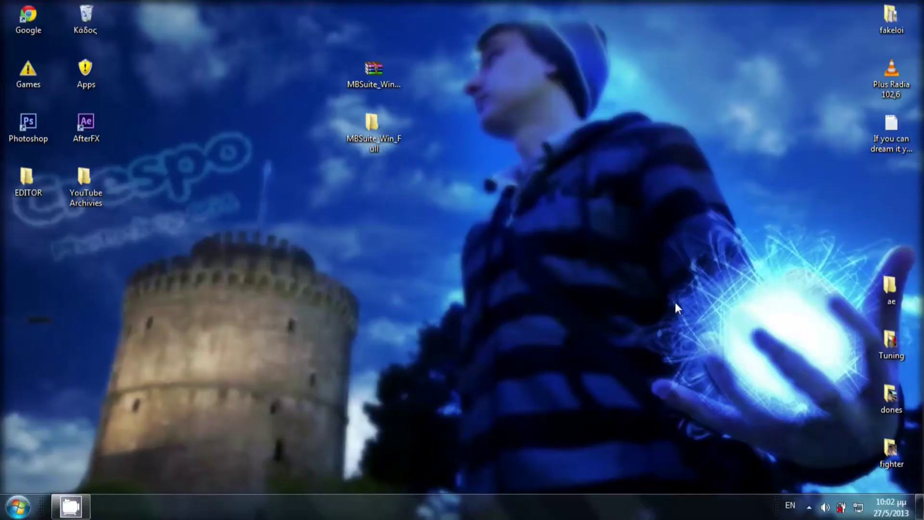
# Launch Chrome and search Google for 'Magic Bullet'.
pyautogui.moveTo(624, 318); pyautogui.dragTo(534, 399)
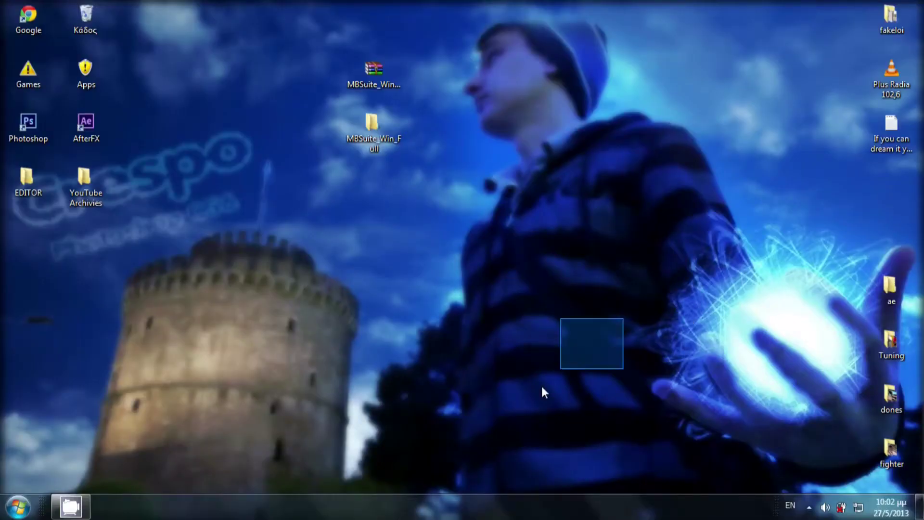
pyautogui.click(18, 507)
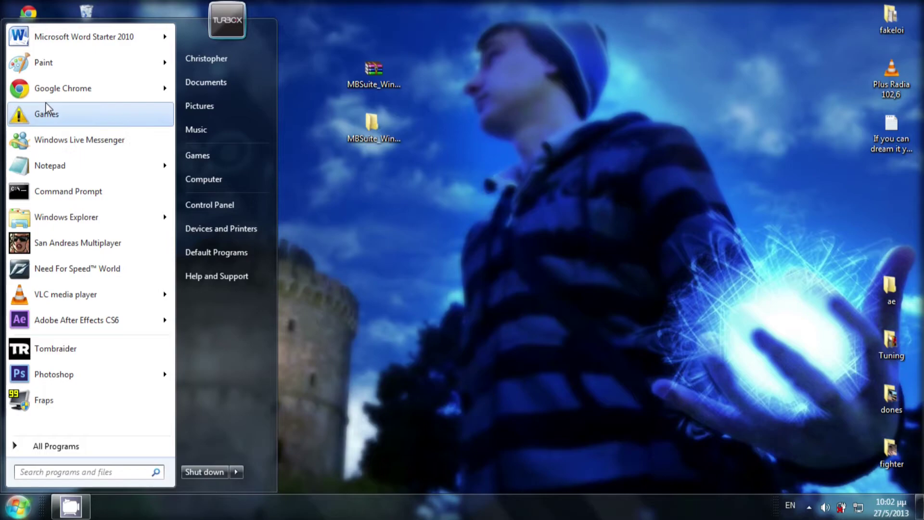
pyautogui.click(50, 89)
pyautogui.write('M')
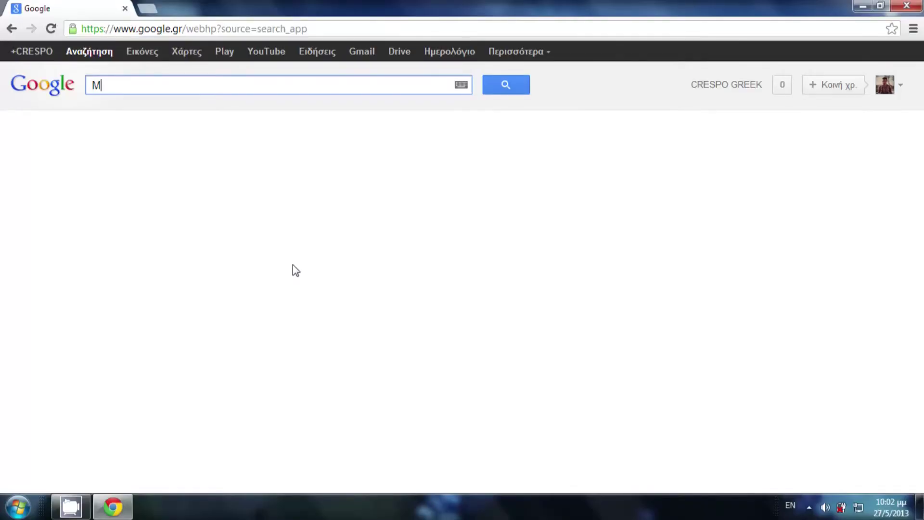
pyautogui.write('agic Bullet')
pyautogui.press('Return')
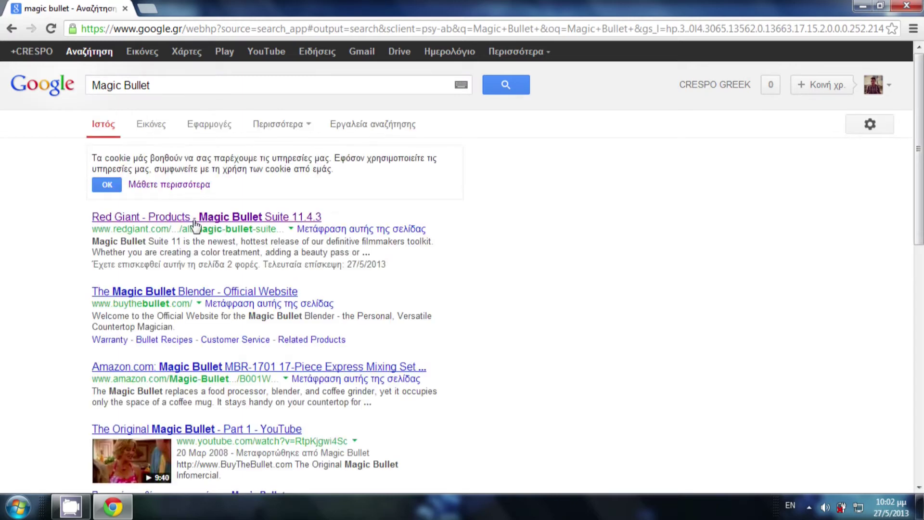
# Follow the Red Giant result to the Magic Bullet Suite product page.
pyautogui.click(193, 214)
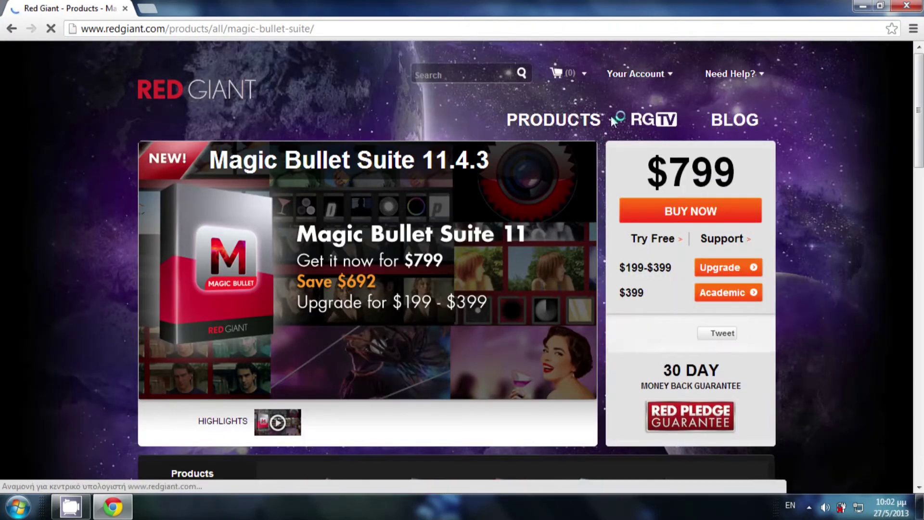
pyautogui.moveTo(576, 125)
pyautogui.click(464, 176)
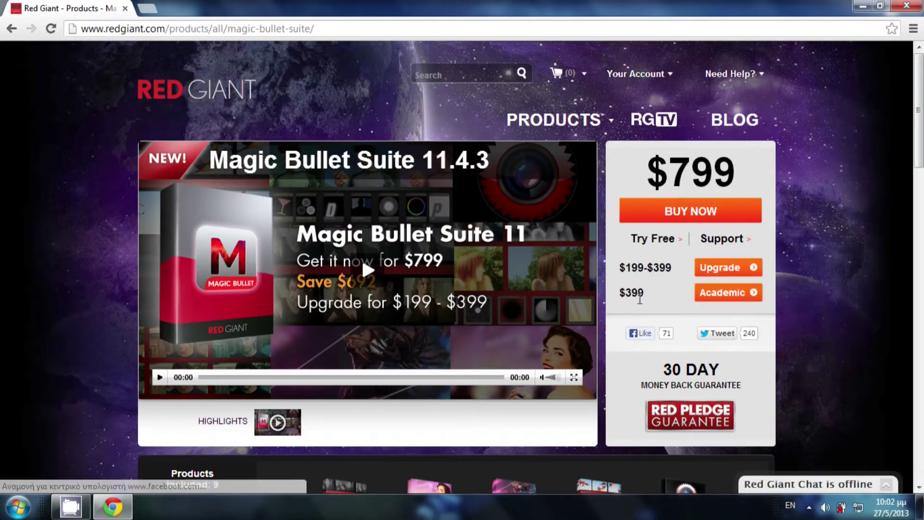
pyautogui.doubleClick(652, 301)
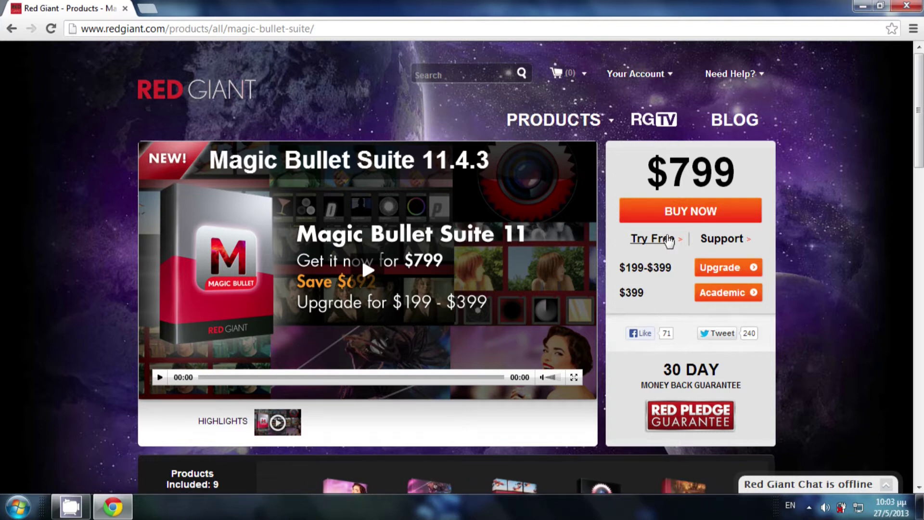
# On the free trial form, fill in name, e-mail and verification e-mail, and choose Argentina as country.
pyautogui.click(669, 239)
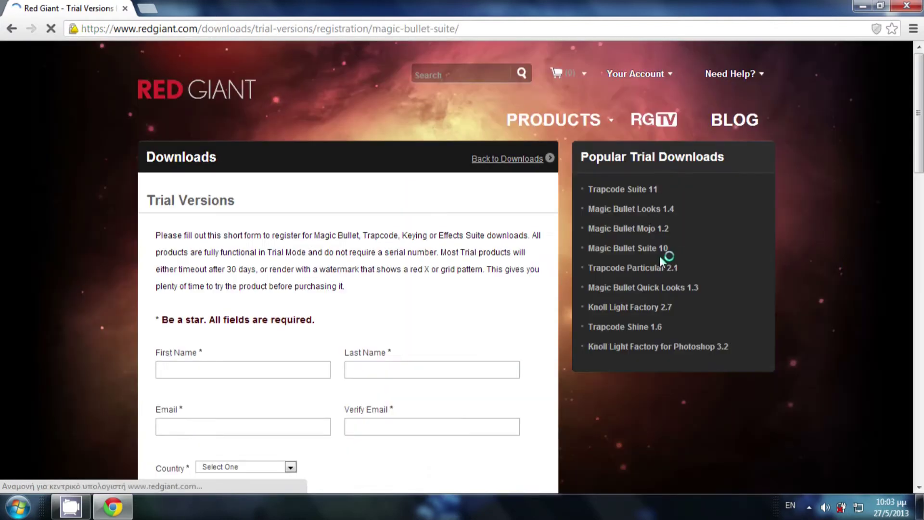
pyautogui.scroll(-4, 260, 224)
pyautogui.click(270, 191)
pyautogui.write('C')
pyautogui.click(262, 207)
pyautogui.click(267, 246)
pyautogui.write('c')
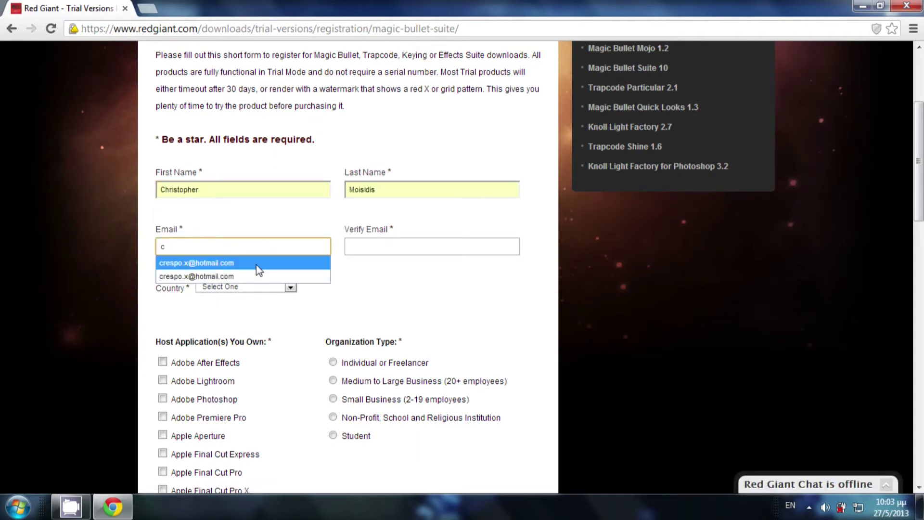
pyautogui.click(256, 264)
pyautogui.click(385, 247)
pyautogui.write('c')
pyautogui.click(392, 263)
pyautogui.click(285, 286)
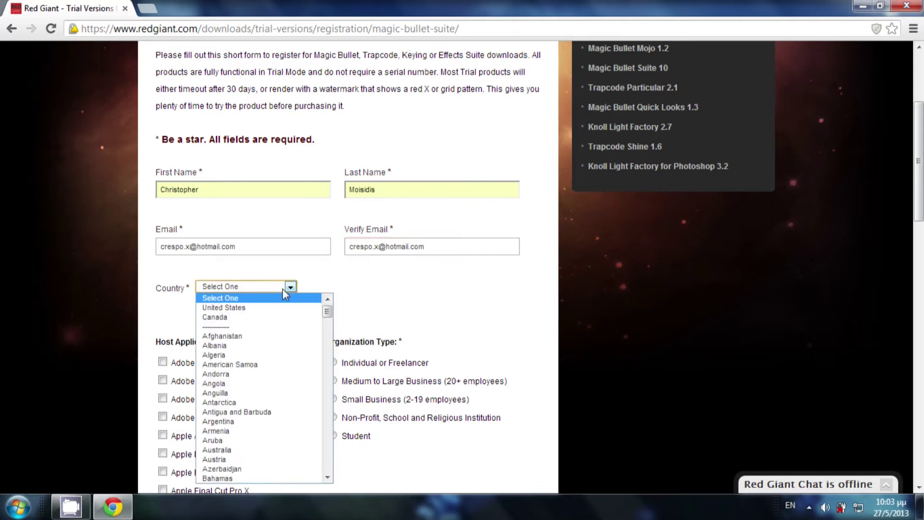
pyautogui.click(236, 422)
# Pick the 11.4 Windows version, submit the trial registration, and close the browser.
pyautogui.scroll(-3, 253, 370)
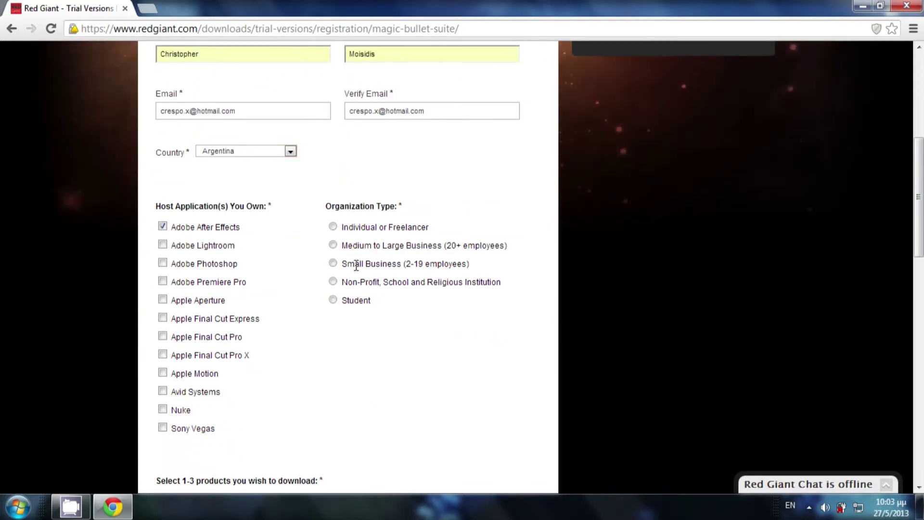
pyautogui.scroll(-4, 341, 312)
pyautogui.scroll(-6, 343, 320)
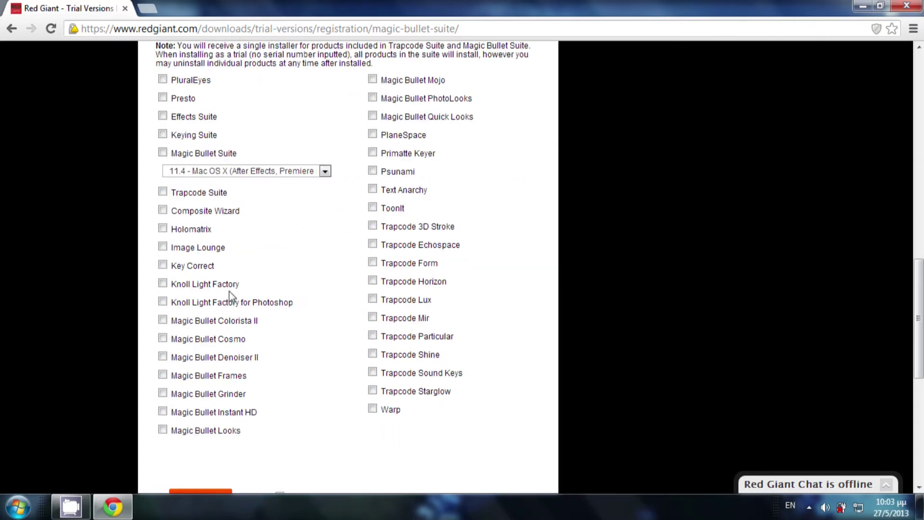
pyautogui.click(233, 170)
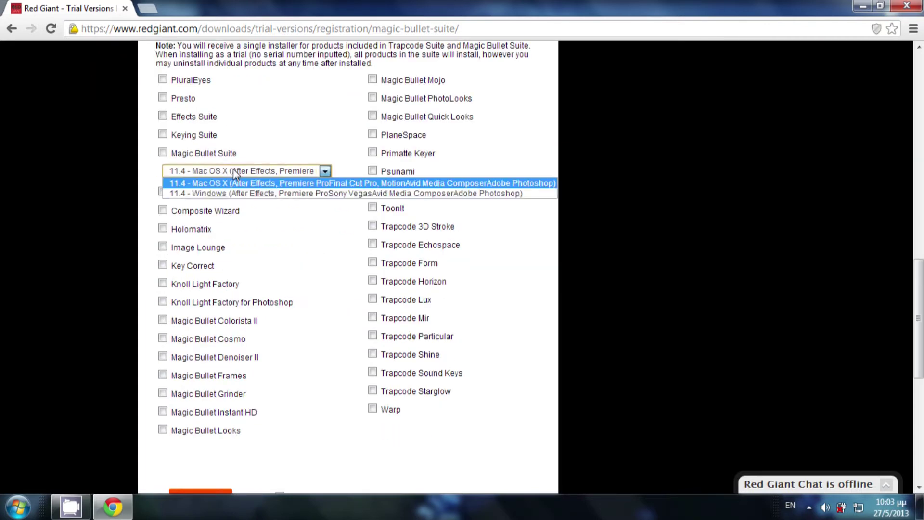
pyautogui.click(234, 193)
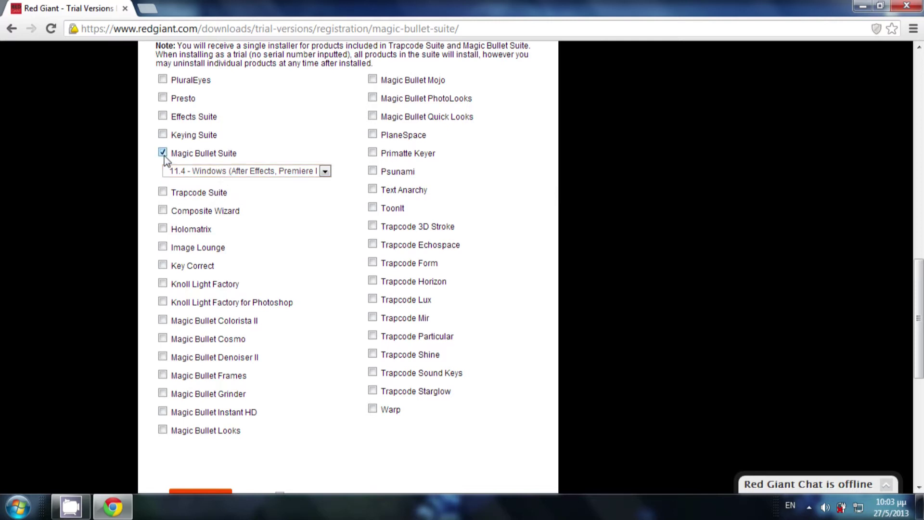
pyautogui.scroll(-5, 197, 272)
pyautogui.click(204, 232)
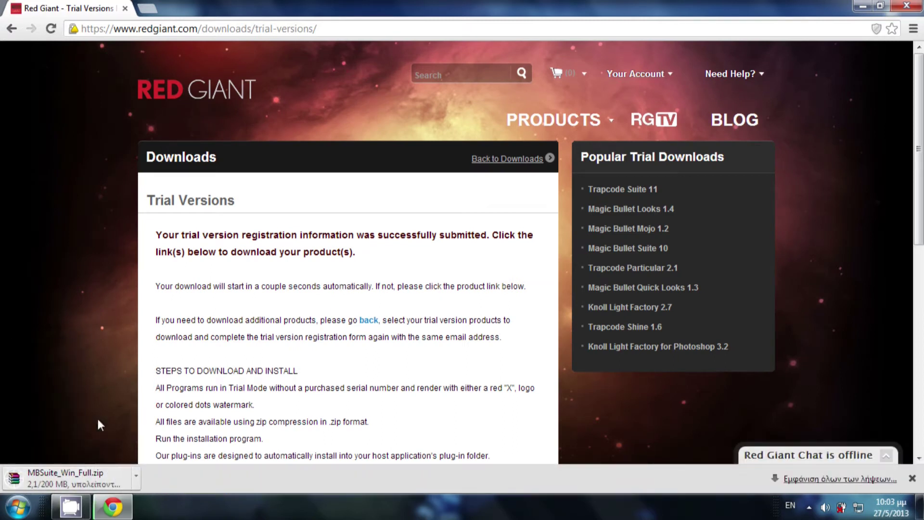
pyautogui.hotkey('alt', 'F4')
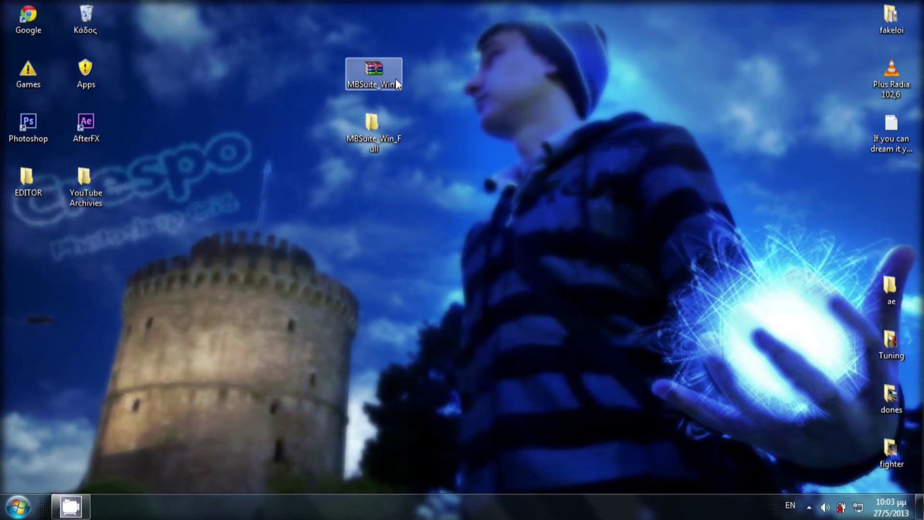
# Run the Magic Bullet Suite 11.4.3 64-bit installer from MBSuite_Win_Full, past its welcome page.
pyautogui.rightClick(397, 82)
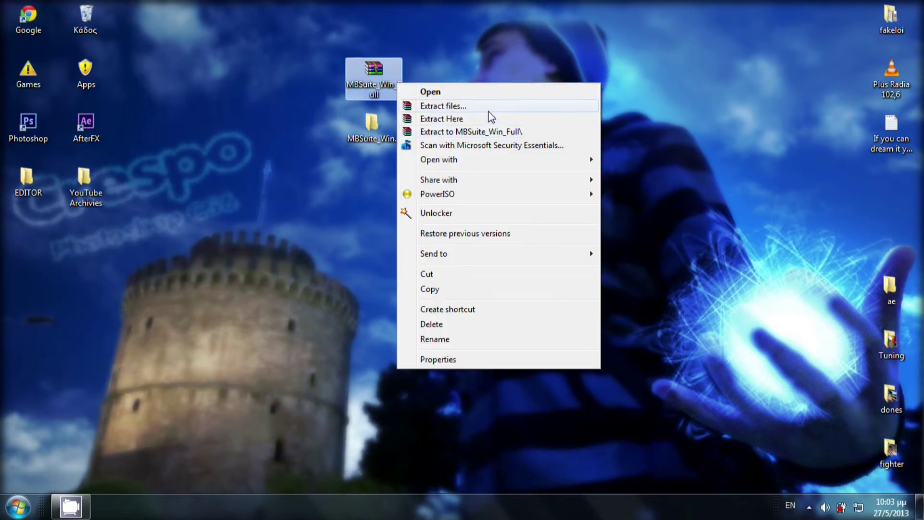
pyautogui.click(365, 159)
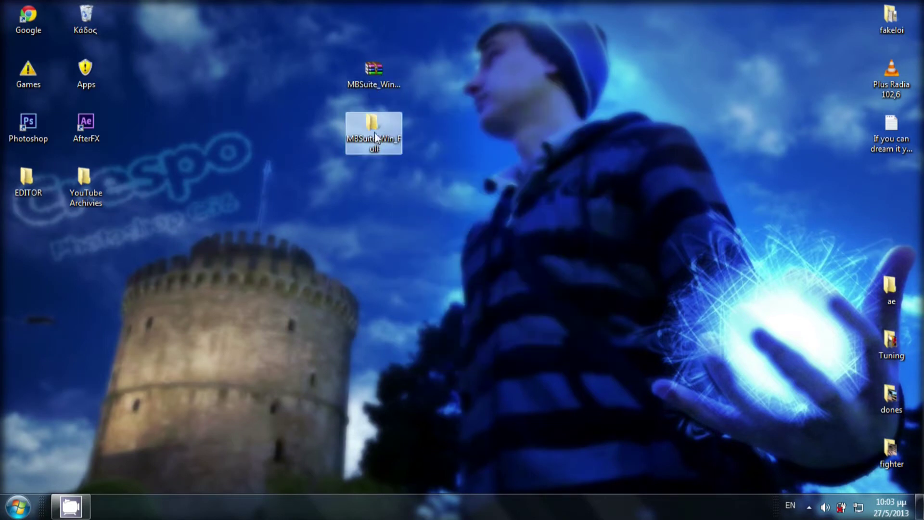
pyautogui.doubleClick(375, 133)
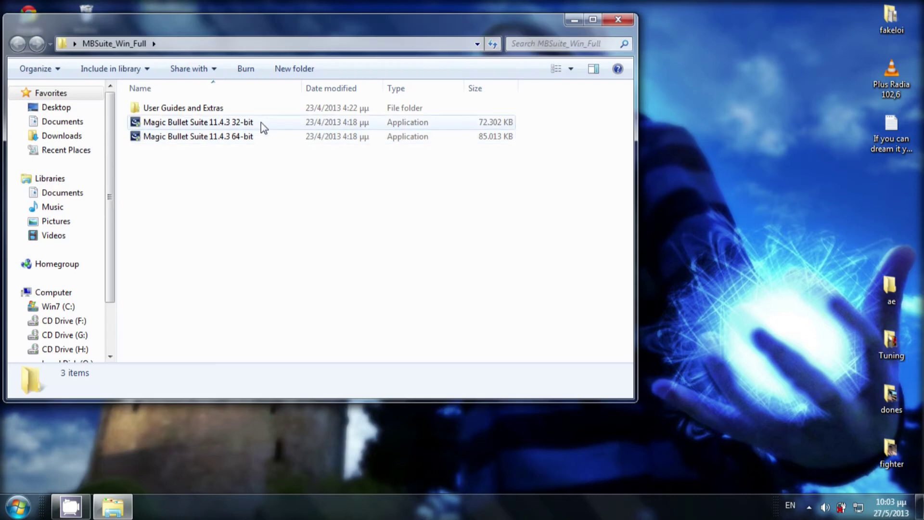
pyautogui.click(261, 136)
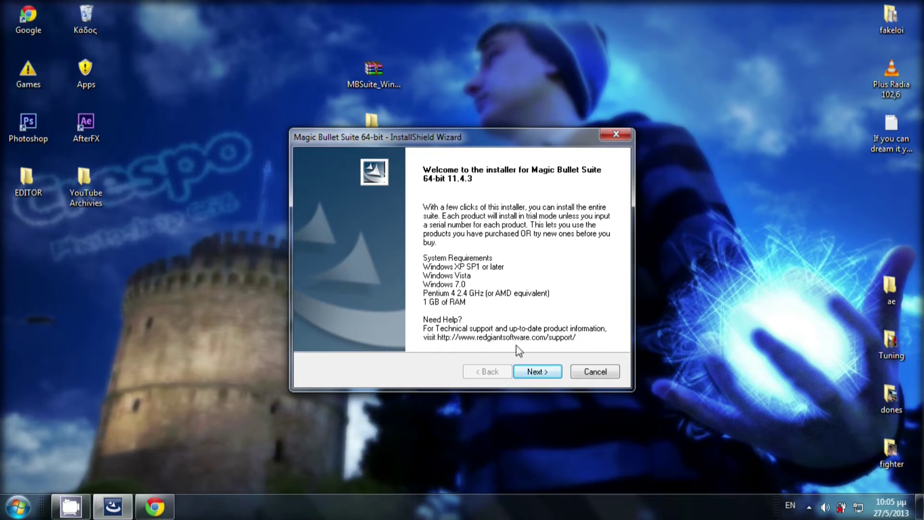
pyautogui.click(537, 372)
# Accept the license agreement to reach the installer's registration page.
pyautogui.click(537, 374)
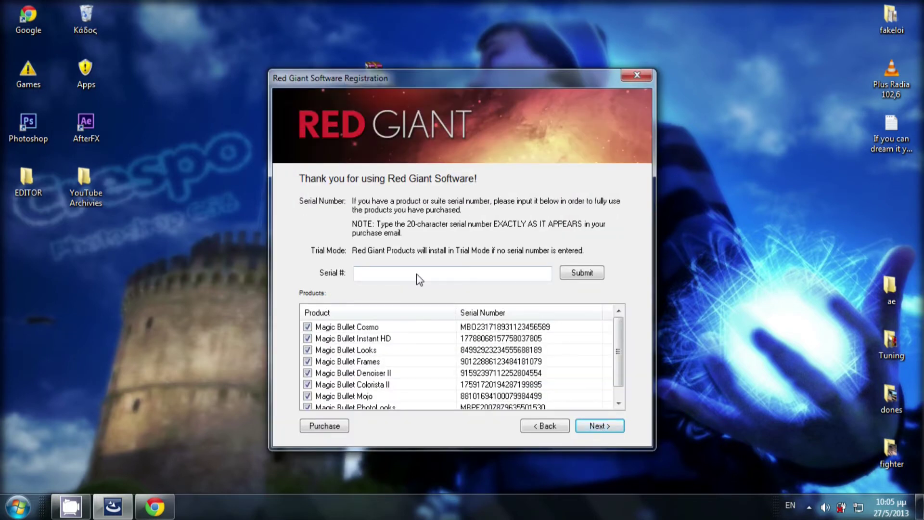
pyautogui.scroll(-1, 366, 336)
pyautogui.scroll(1, 529, 346)
pyautogui.scroll(-1, 344, 390)
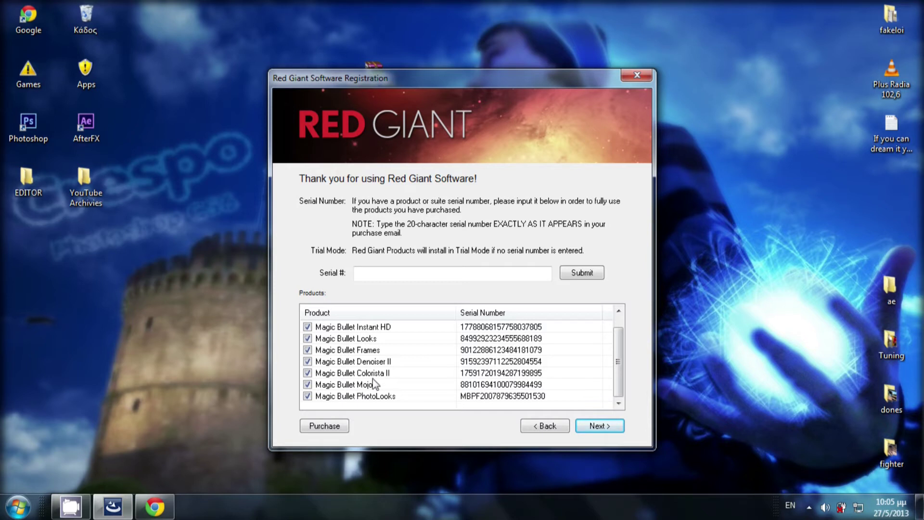
# Copy a Magic Bullet Instant HD serial from the browser into Serial # and submit it.
pyautogui.click(112, 509)
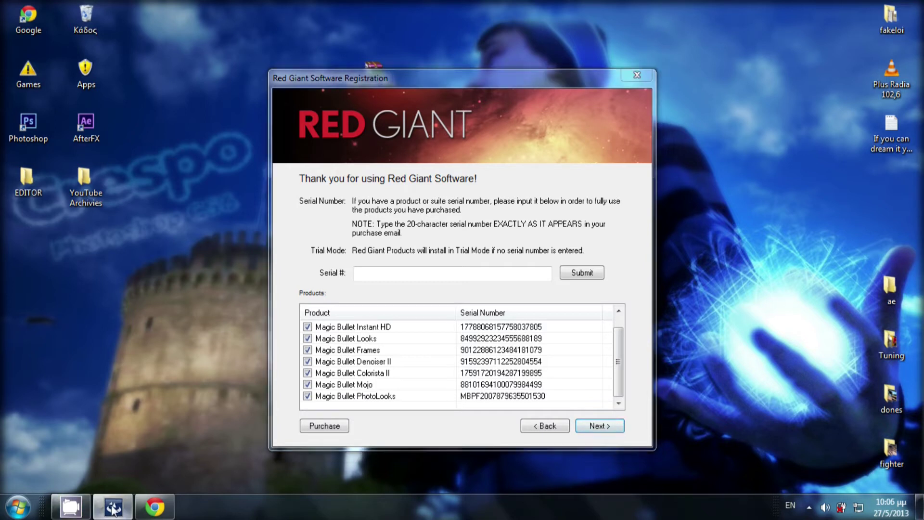
pyautogui.click(155, 507)
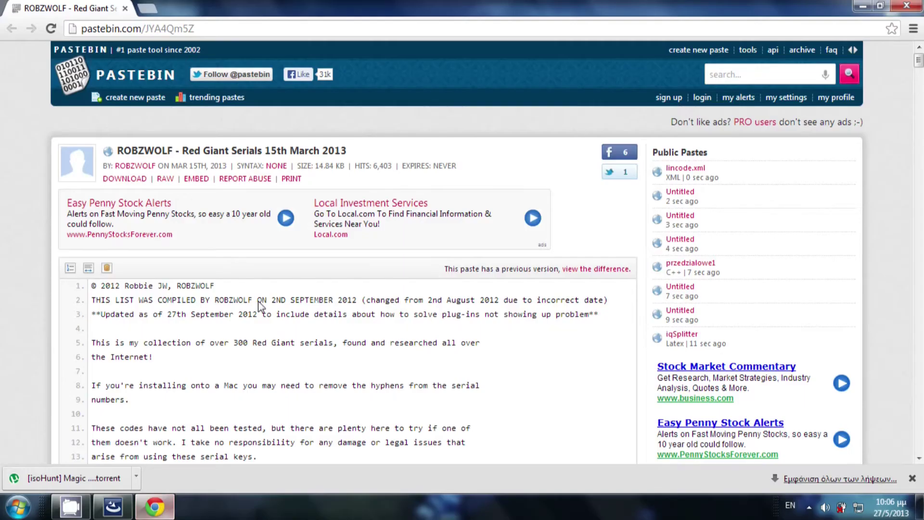
pyautogui.scroll(-1, 268, 361)
pyautogui.scroll(-8, 268, 362)
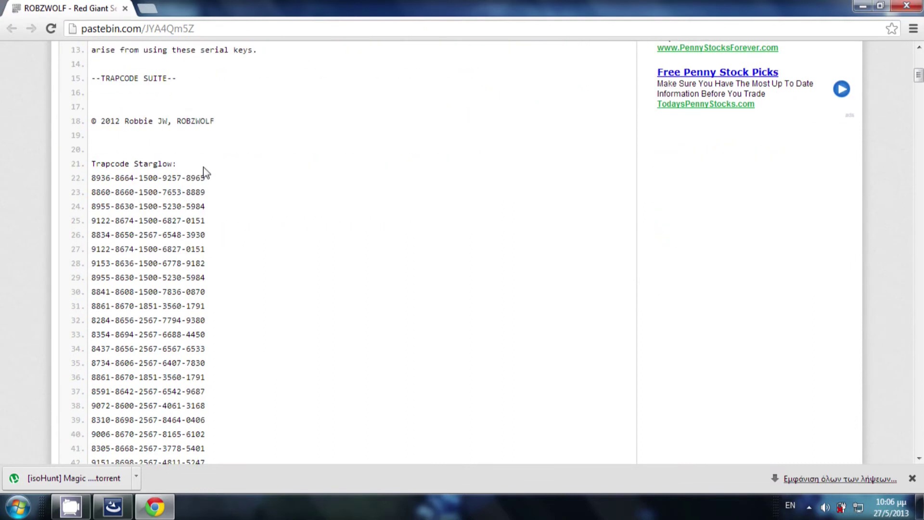
pyautogui.scroll(-1, 306, 168)
pyautogui.scroll(-2, 208, 209)
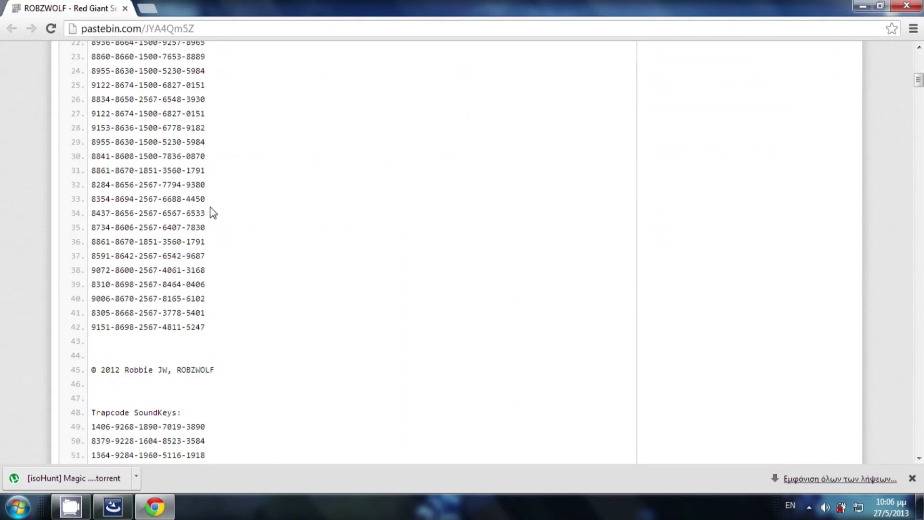
pyautogui.scroll(-3, 239, 240)
pyautogui.scroll(-20, 243, 252)
pyautogui.tripleClick(75, 195)
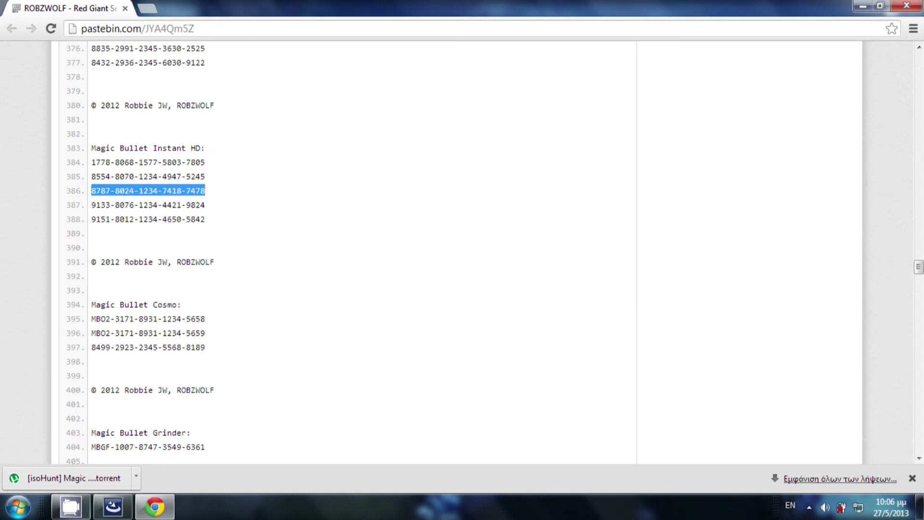
pyautogui.click(112, 506)
pyautogui.doubleClick(470, 273)
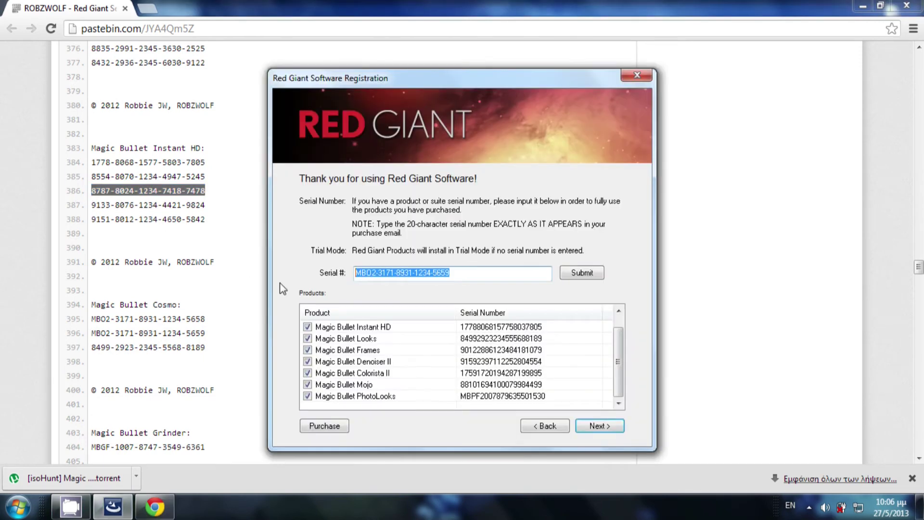
pyautogui.click(596, 271)
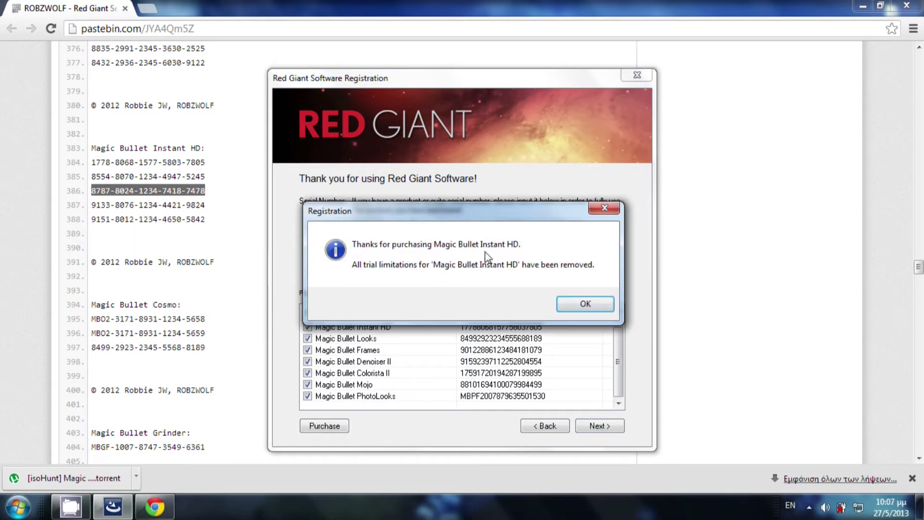
# Dismiss the registration confirmation, include Premiere Pro CS6 as a host, and finish the wizard.
pyautogui.click(578, 302)
pyautogui.click(192, 233)
pyautogui.scroll(7, 192, 232)
pyautogui.click(600, 426)
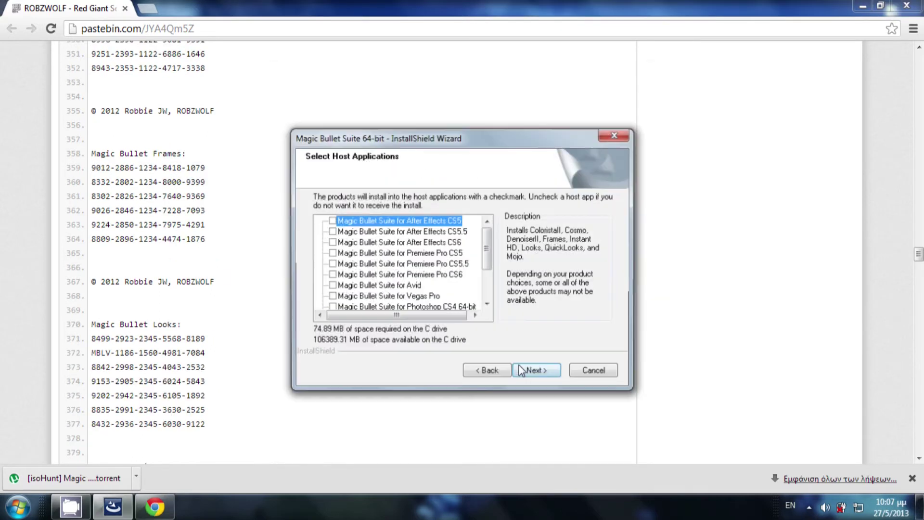
pyautogui.click(331, 274)
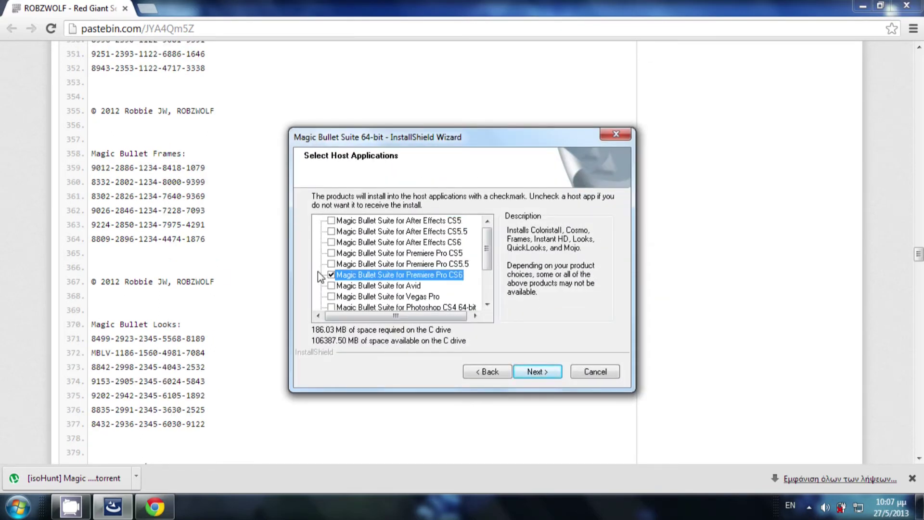
pyautogui.click(537, 371)
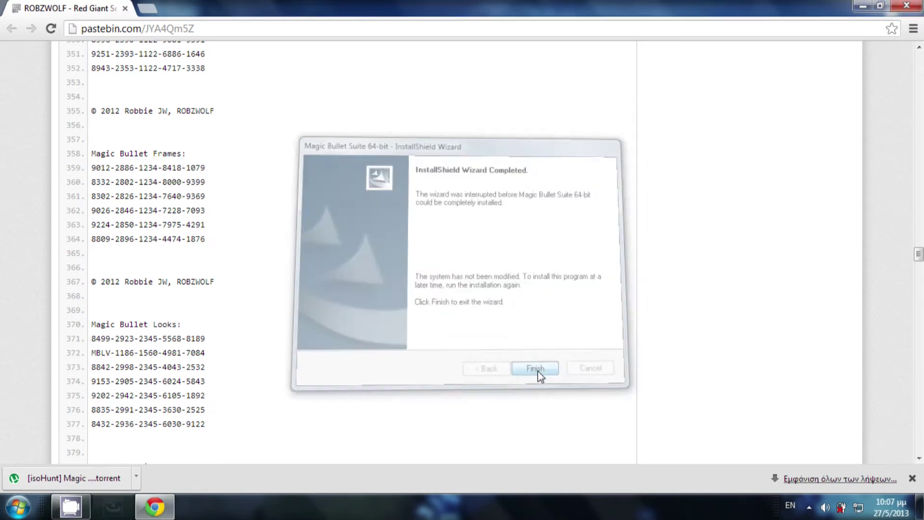
pyautogui.click(538, 371)
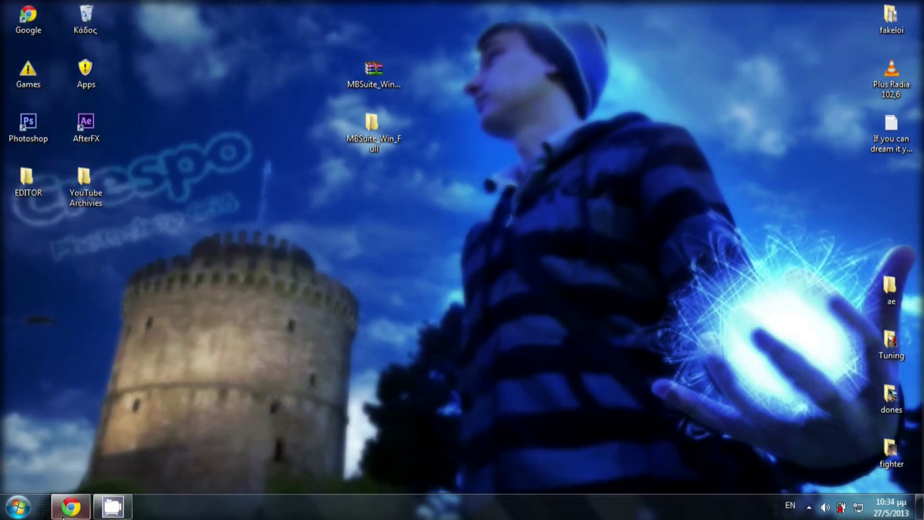
pyautogui.click(63, 517)
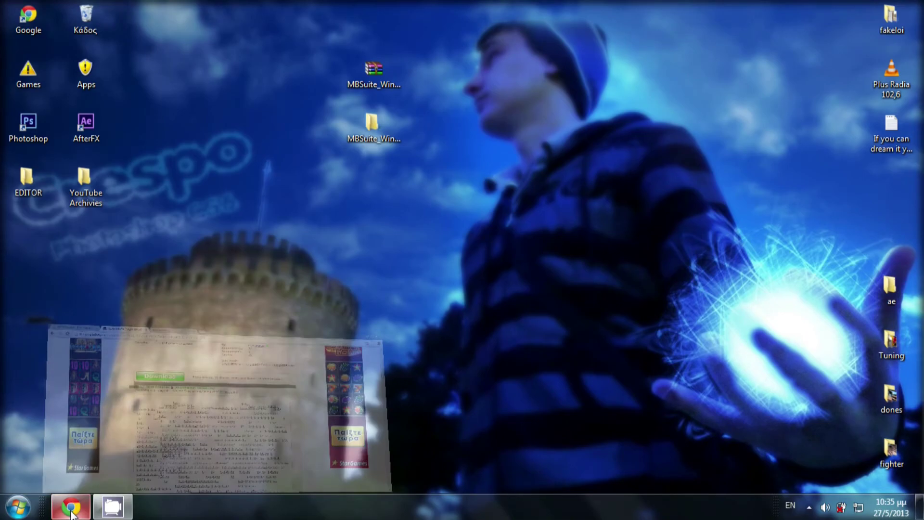
pyautogui.press('super')
pyautogui.click(225, 84)
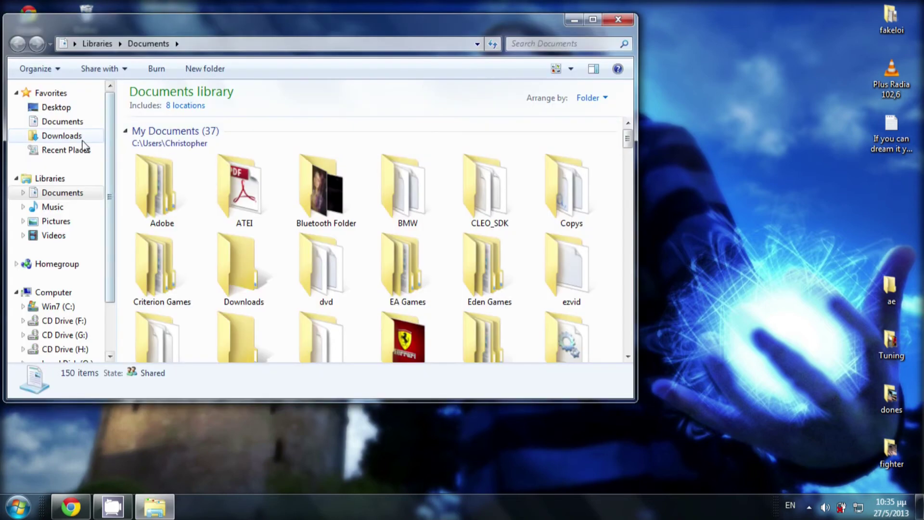
pyautogui.click(73, 136)
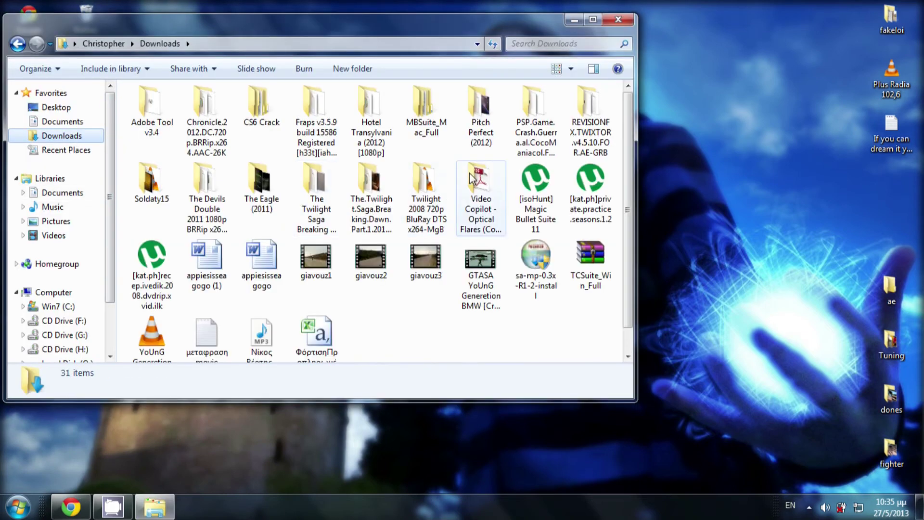
pyautogui.doubleClick(481, 188)
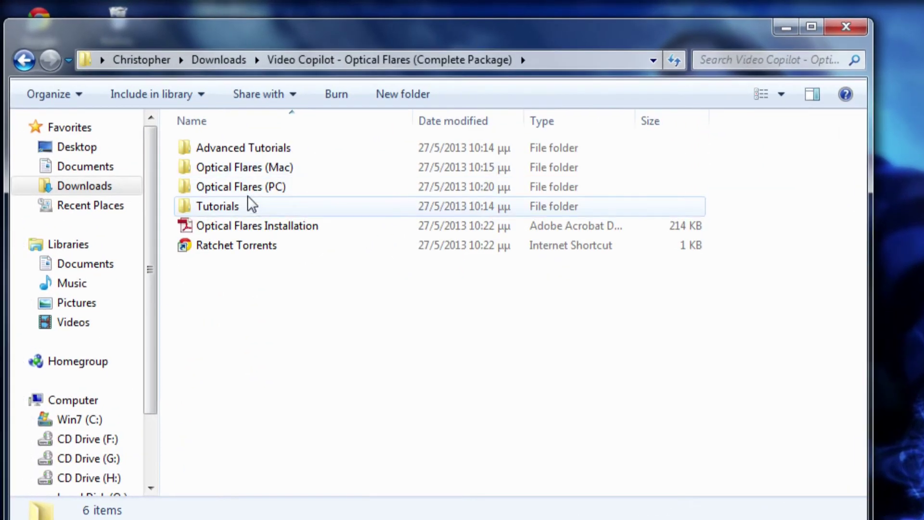
pyautogui.click(246, 187)
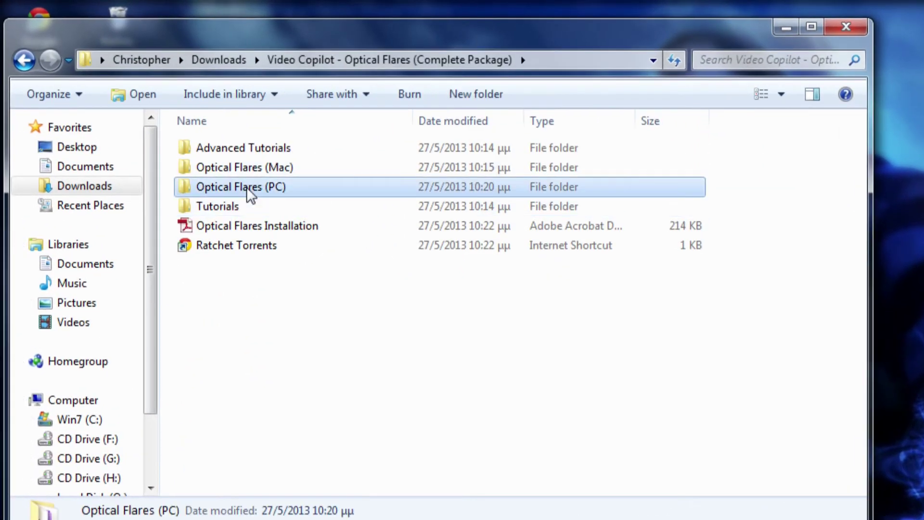
pyautogui.click(96, 419)
pyautogui.doubleClick(243, 401)
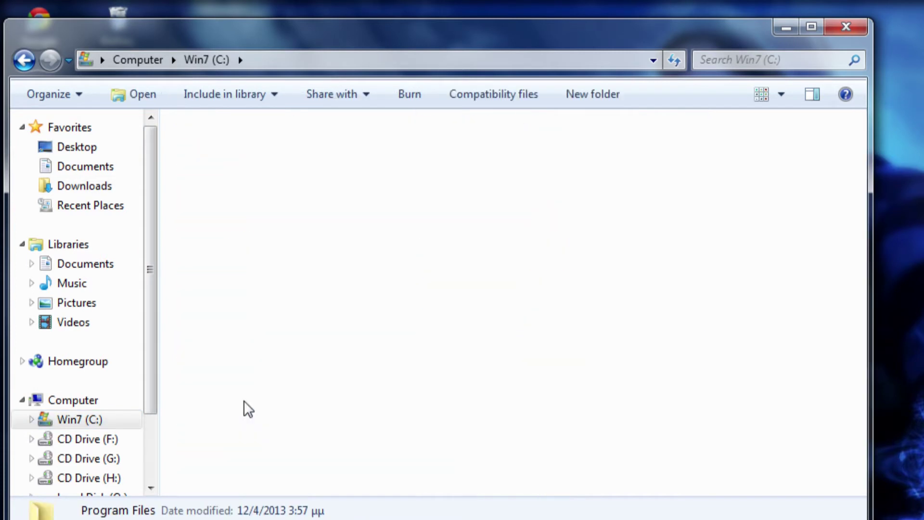
pyautogui.doubleClick(209, 126)
pyautogui.click(209, 126)
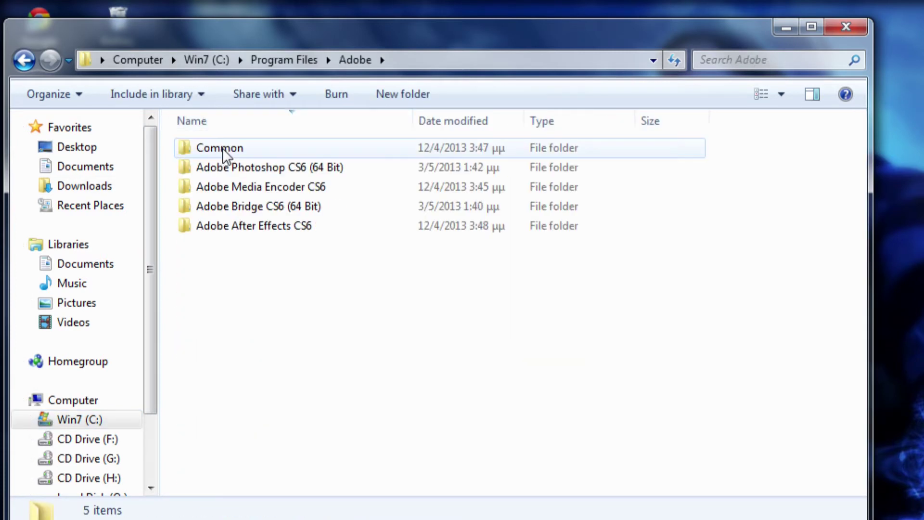
pyautogui.doubleClick(259, 226)
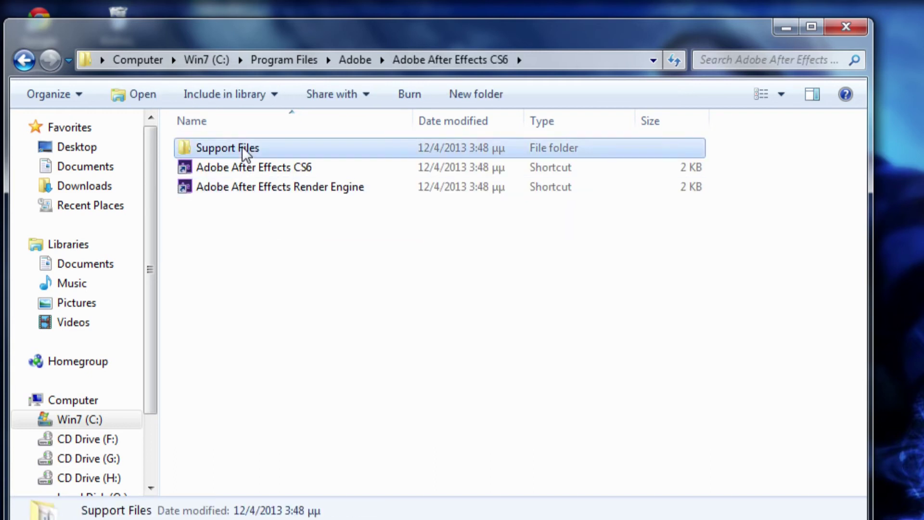
pyautogui.doubleClick(242, 146)
pyautogui.doubleClick(258, 362)
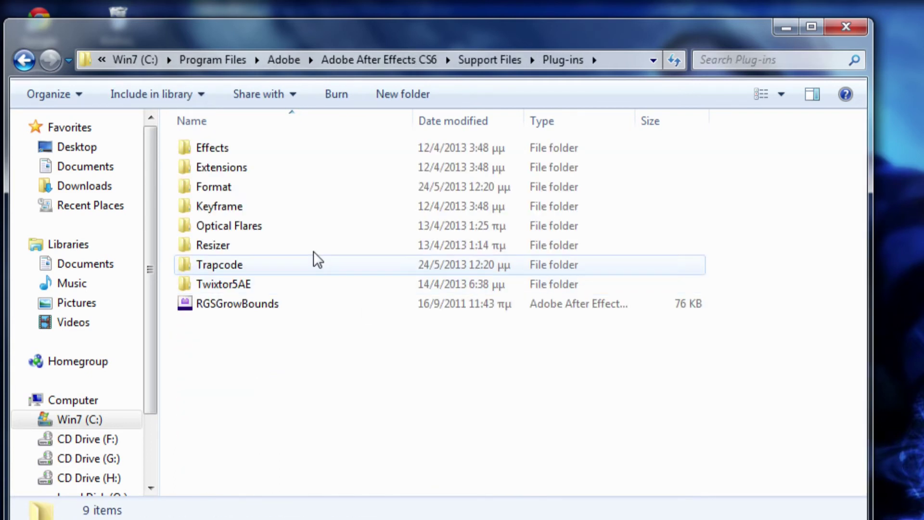
pyautogui.click(265, 226)
pyautogui.click(846, 26)
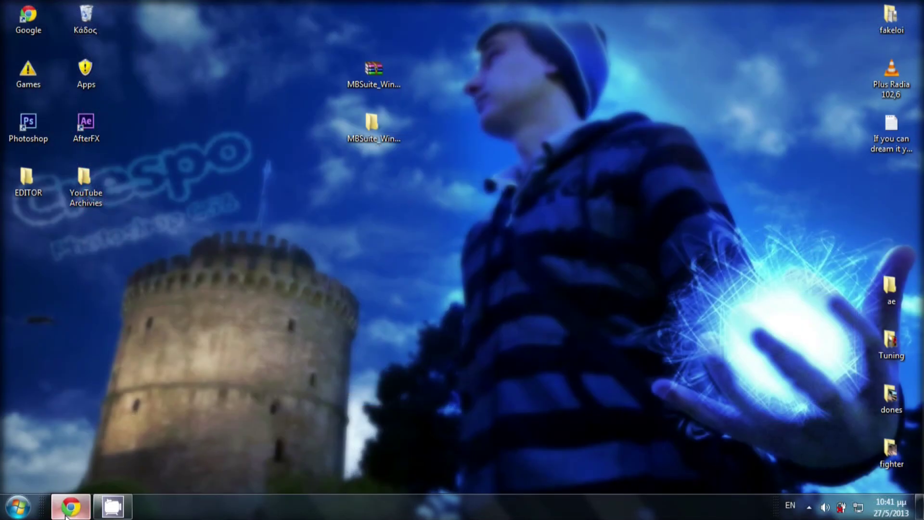
# Download the Twixtor installer zip from the fyxm.net product page and open it.
pyautogui.click(66, 515)
pyautogui.click(124, 6)
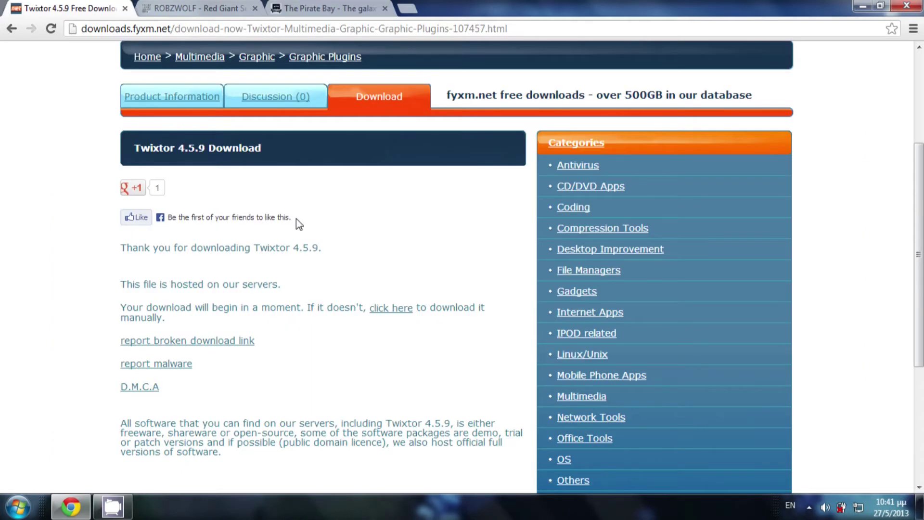
pyautogui.click(14, 30)
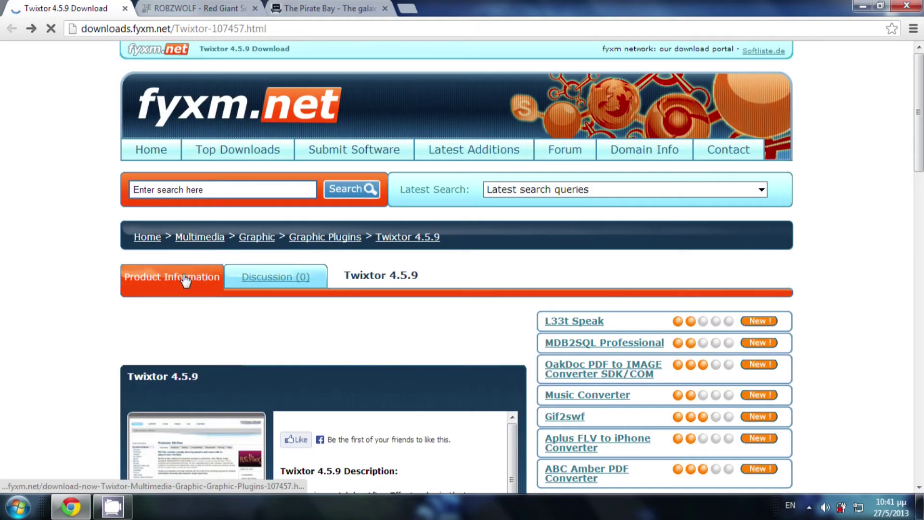
pyautogui.scroll(-3, 267, 243)
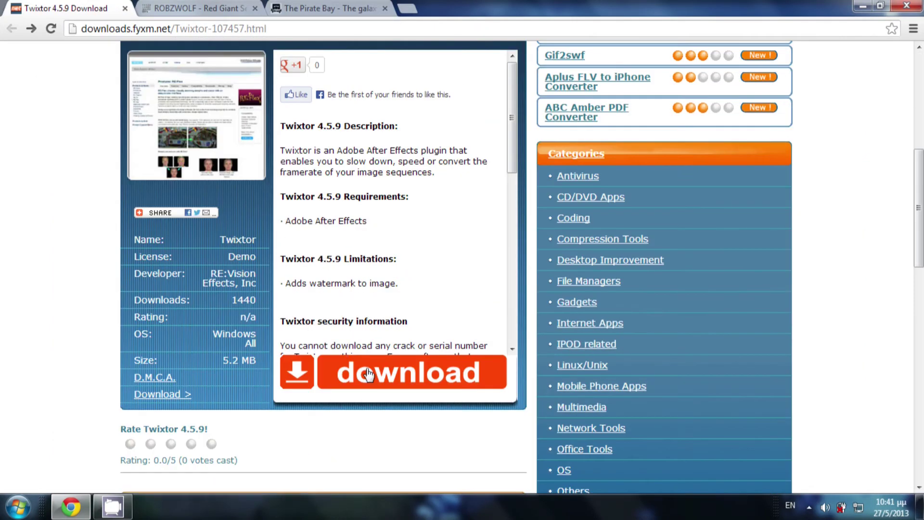
pyautogui.click(386, 380)
pyautogui.scroll(-3, 374, 375)
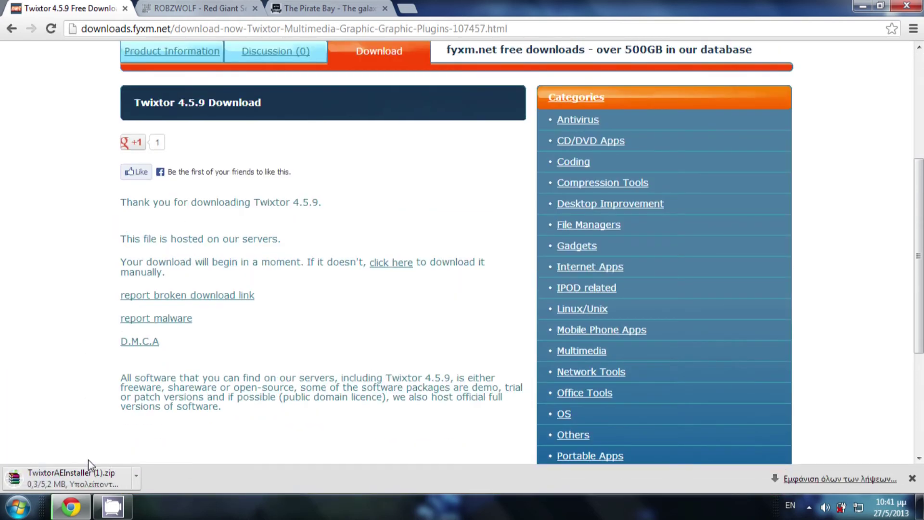
pyautogui.click(82, 474)
# Extract Twixtor4.5.11Installer from the zip to the Desktop and place it beside the MBSuite items.
pyautogui.click(297, 235)
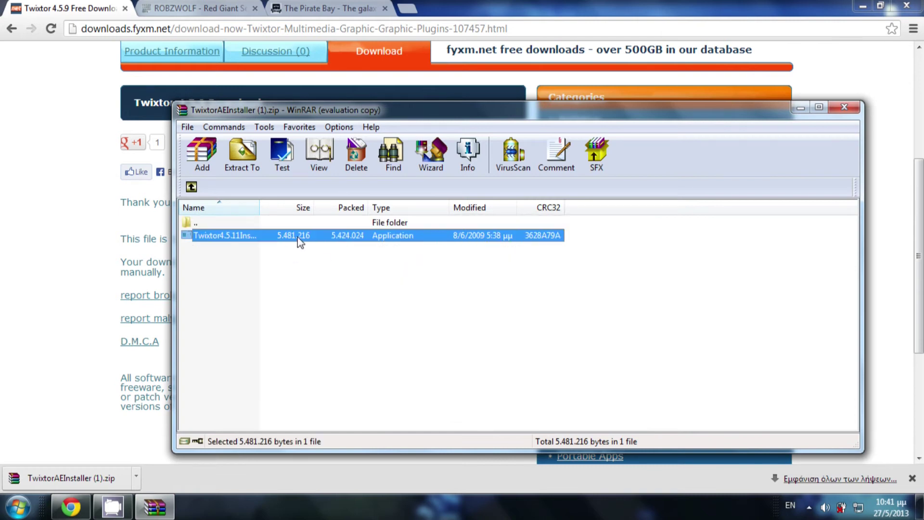
pyautogui.click(242, 154)
pyautogui.click(549, 204)
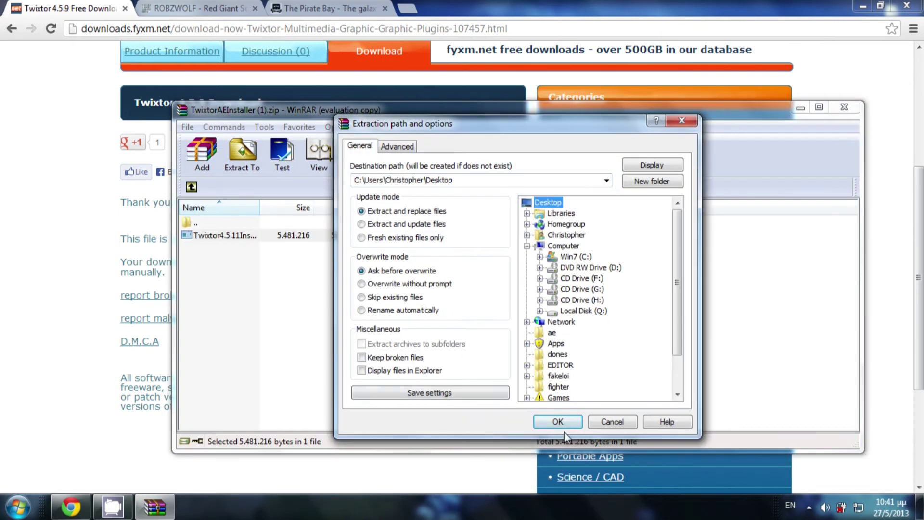
pyautogui.click(557, 422)
pyautogui.click(846, 110)
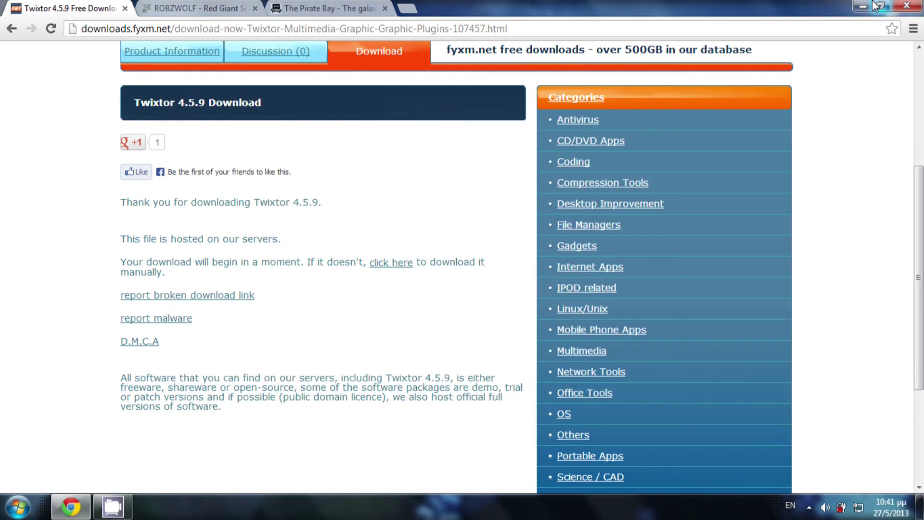
pyautogui.click(863, 6)
pyautogui.moveTo(28, 231); pyautogui.dragTo(373, 185)
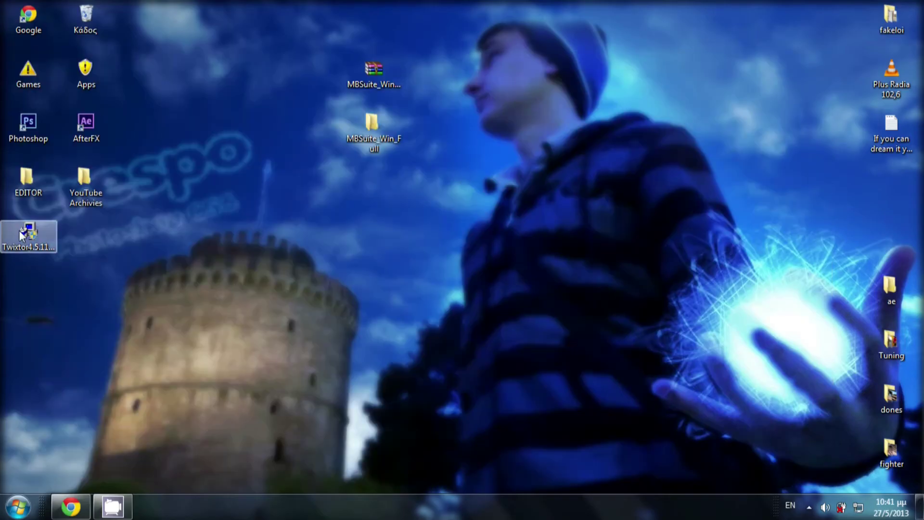
# Run the Twixtor installer, accept the licence with the default location, and reach the registration fields.
pyautogui.click(413, 314)
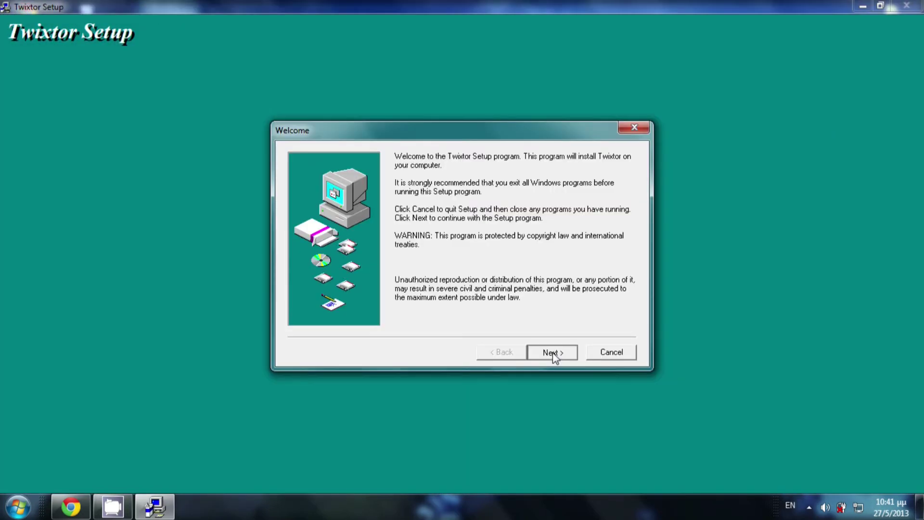
pyautogui.click(554, 353)
pyautogui.click(554, 354)
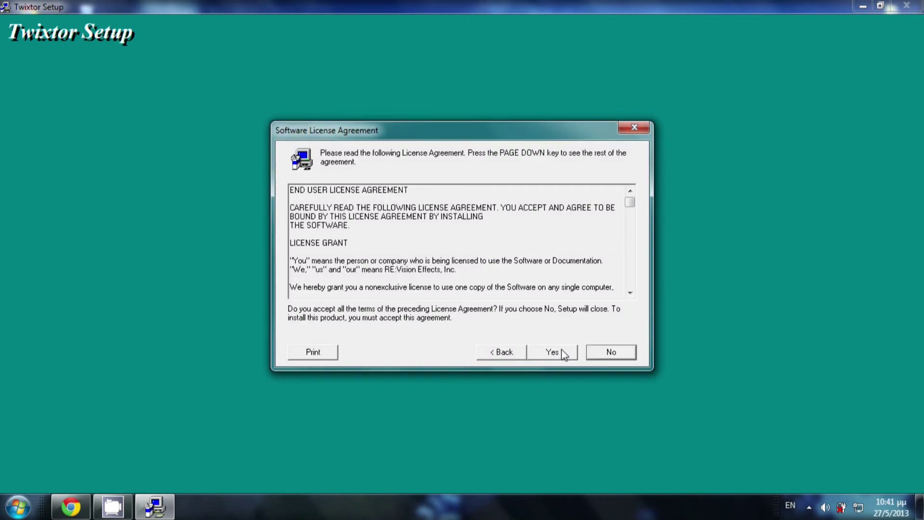
pyautogui.click(561, 353)
pyautogui.click(561, 354)
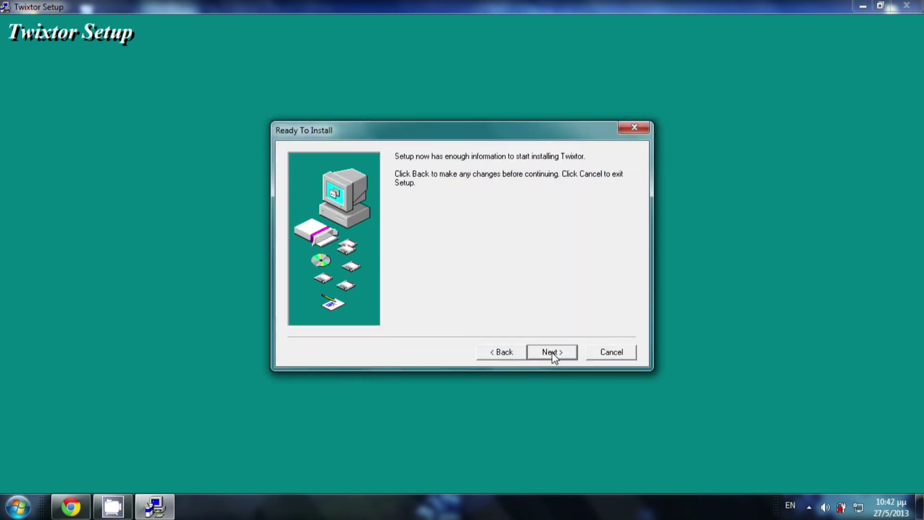
pyautogui.click(551, 353)
pyautogui.moveTo(261, 127)
pyautogui.mouseDown()
pyautogui.moveTo(227, 73)
pyautogui.moveTo(162, 60)
pyautogui.mouseUp()
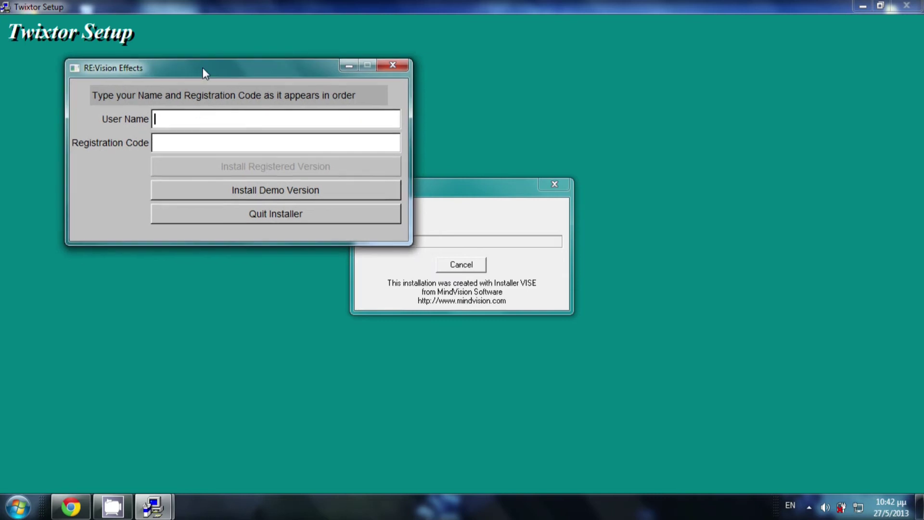
pyautogui.click(145, 135)
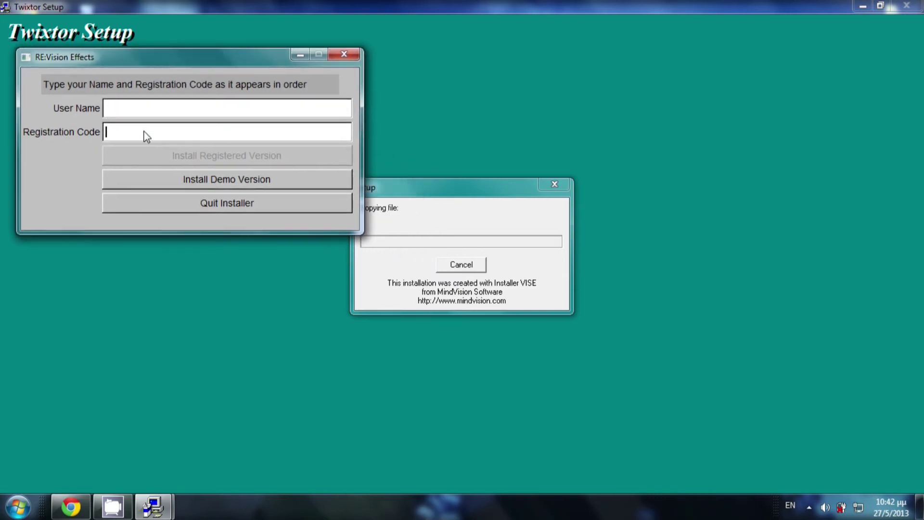
pyautogui.click(71, 506)
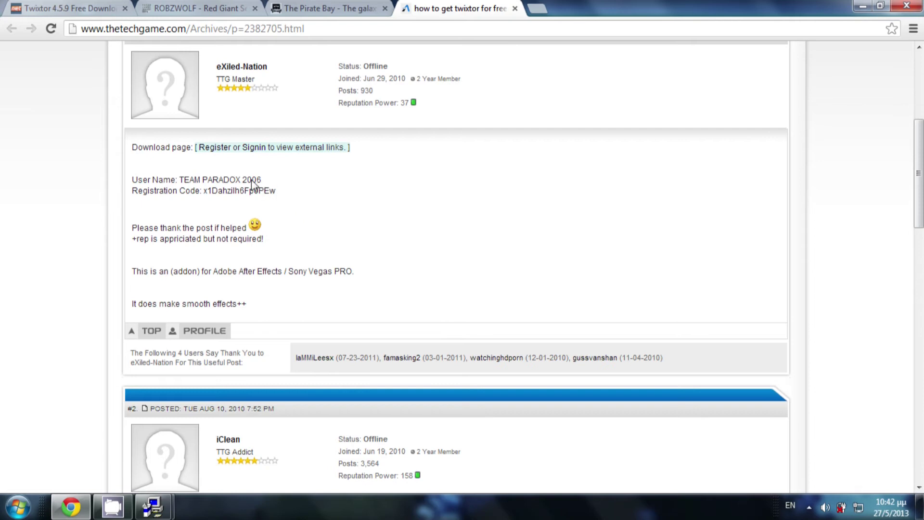
# Enter the forum post's user name and registration code, then install the Twixtor Pro version.
pyautogui.moveTo(180, 179); pyautogui.dragTo(263, 180)
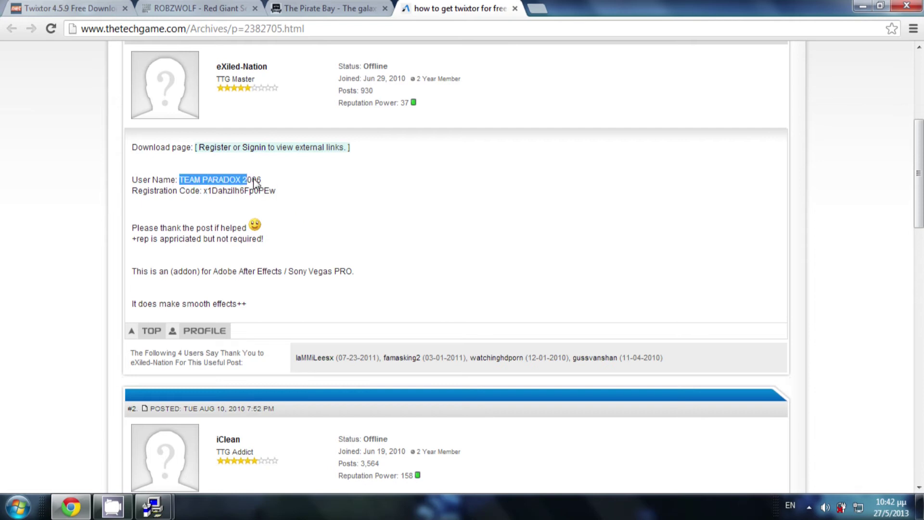
pyautogui.moveTo(161, 504)
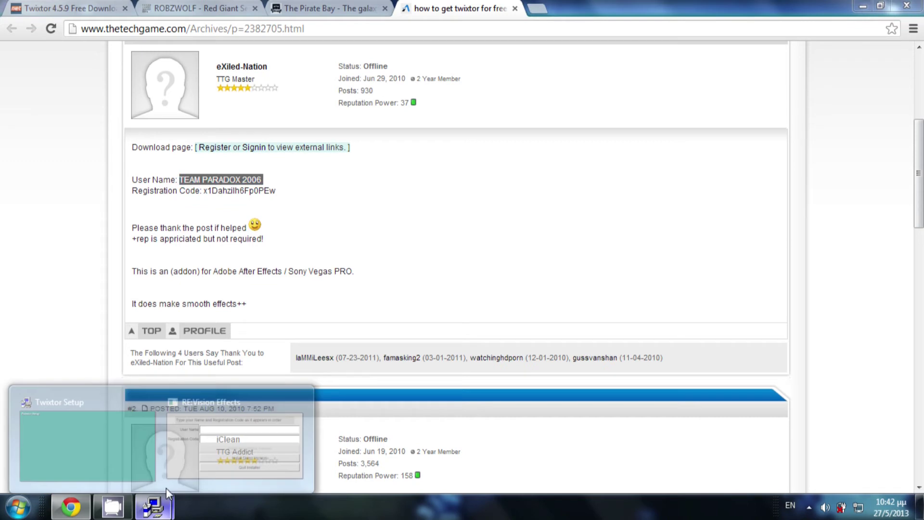
pyautogui.click(205, 464)
pyautogui.click(174, 129)
pyautogui.hotkey('ctrl', 'v')
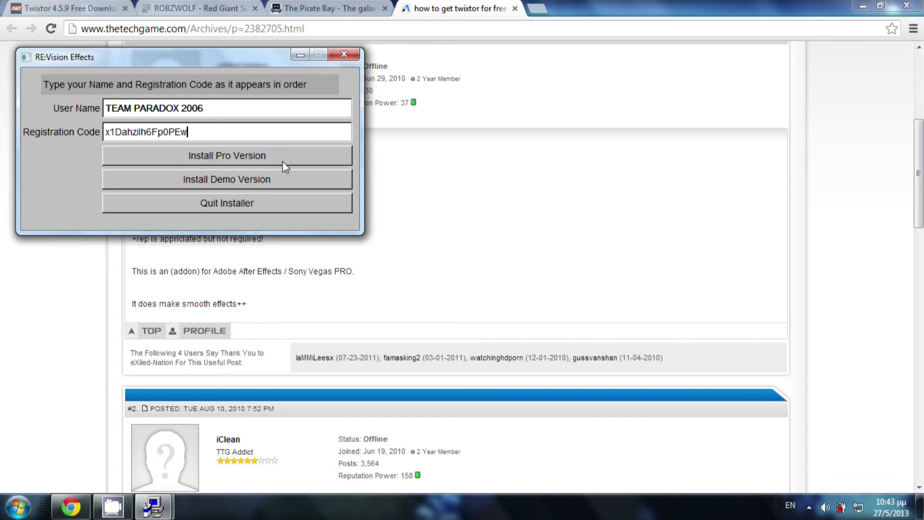
pyautogui.click(261, 157)
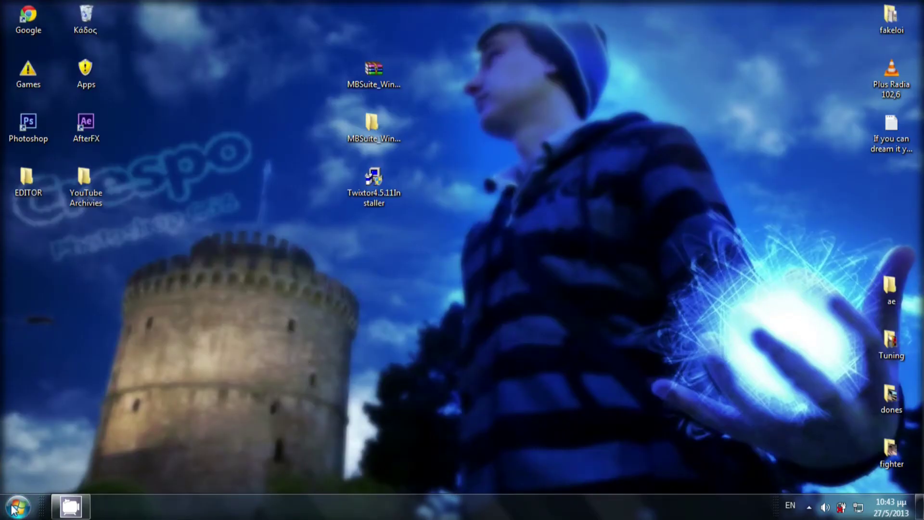
# Start Adobe After Effects CS6 from the Start menu.
pyautogui.click(19, 507)
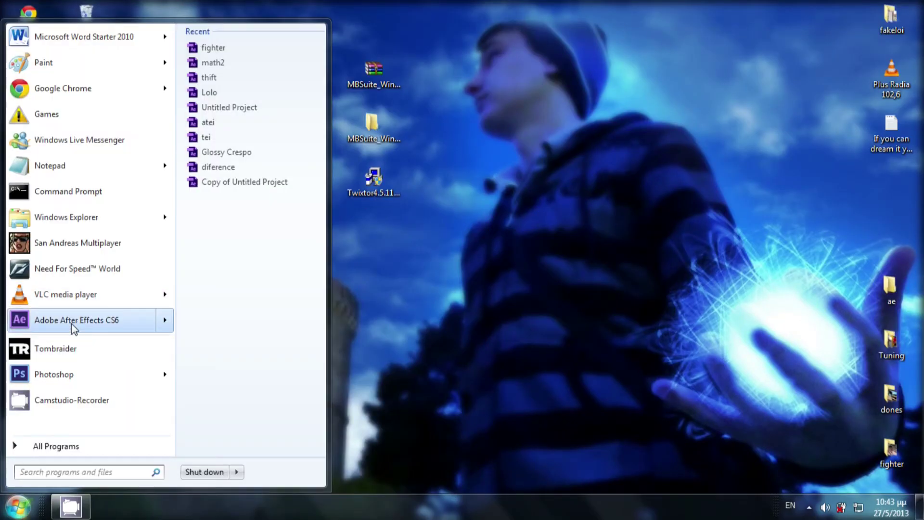
pyautogui.click(71, 323)
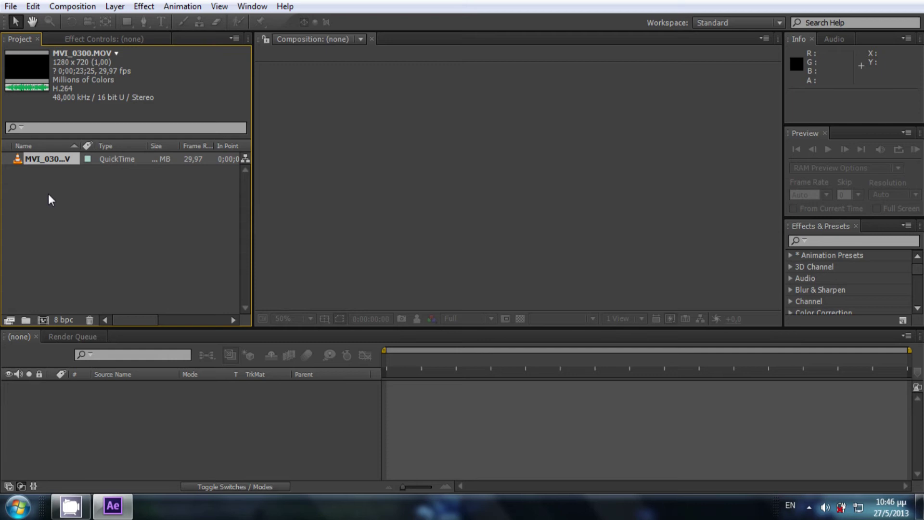
# Make a composition from MVI_0300.MOV, apply Magic Bullet Mojo, then undo it.
pyautogui.moveTo(45, 159); pyautogui.dragTo(44, 318)
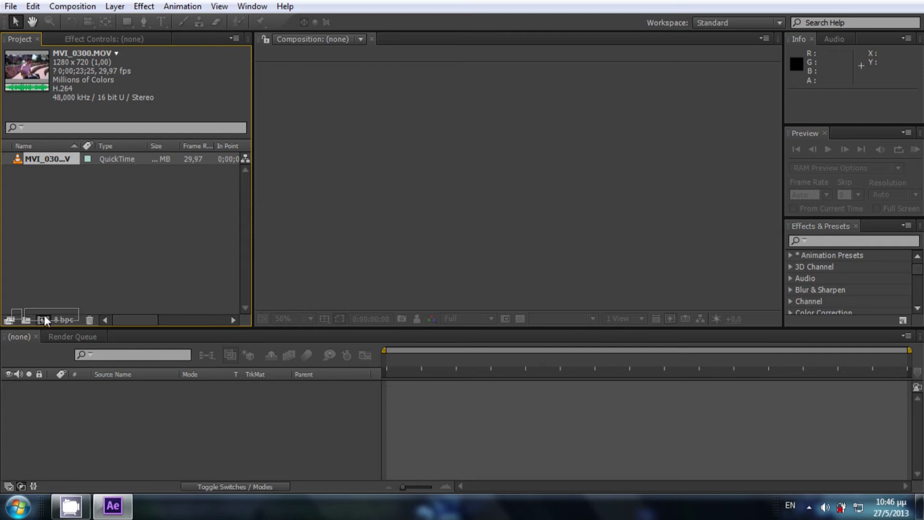
pyautogui.click(145, 6)
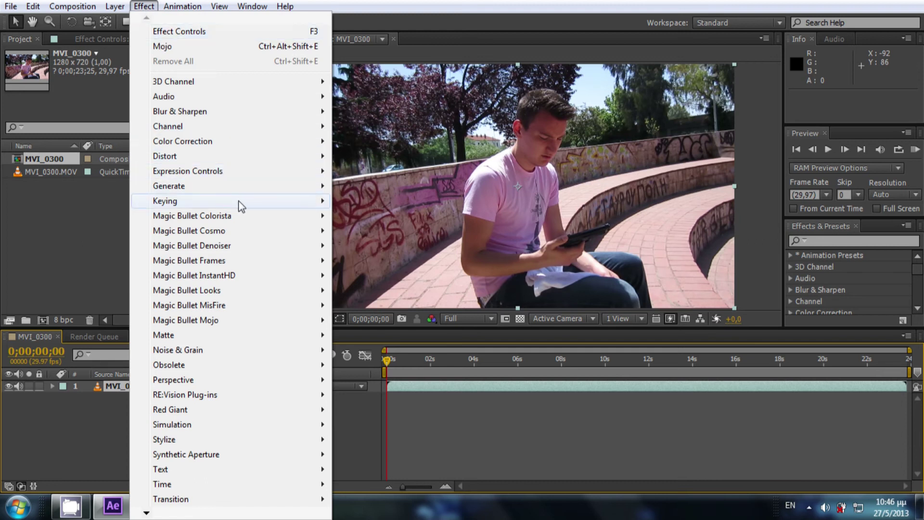
pyautogui.moveTo(240, 203)
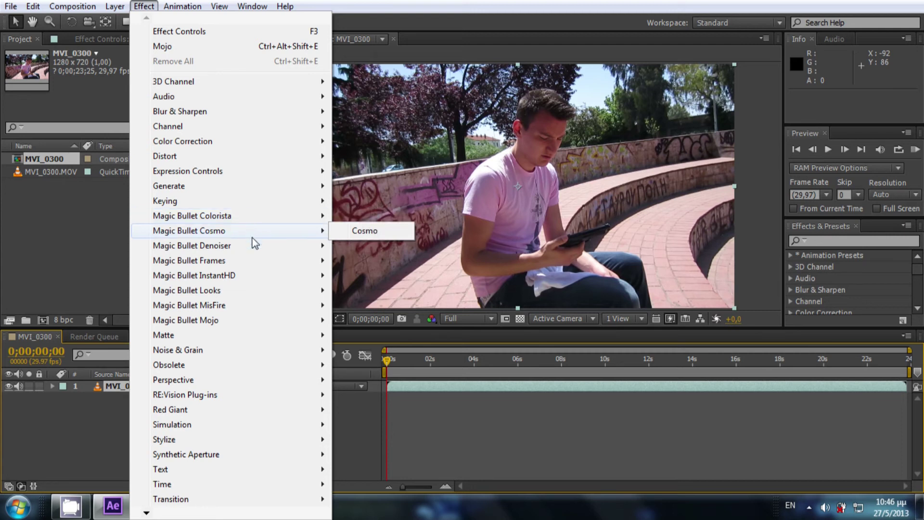
pyautogui.moveTo(249, 321)
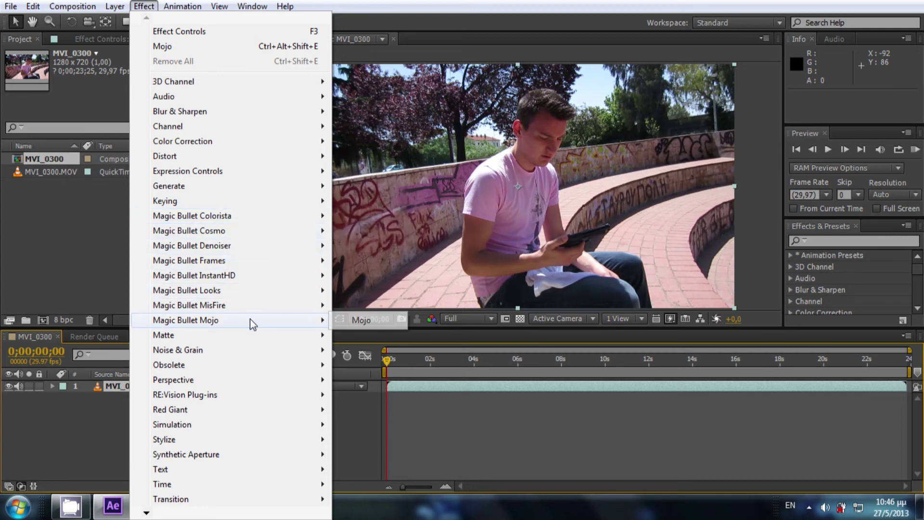
pyautogui.click(361, 321)
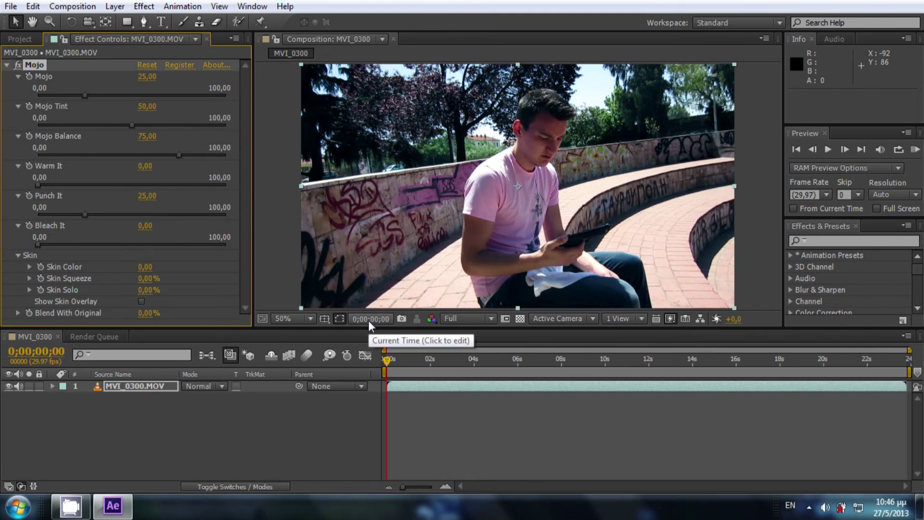
pyautogui.hotkey('ctrl', 'z')
# Apply Colorista II, shift the shadows warmer and boost greens, then delete the effect.
pyautogui.click(144, 7)
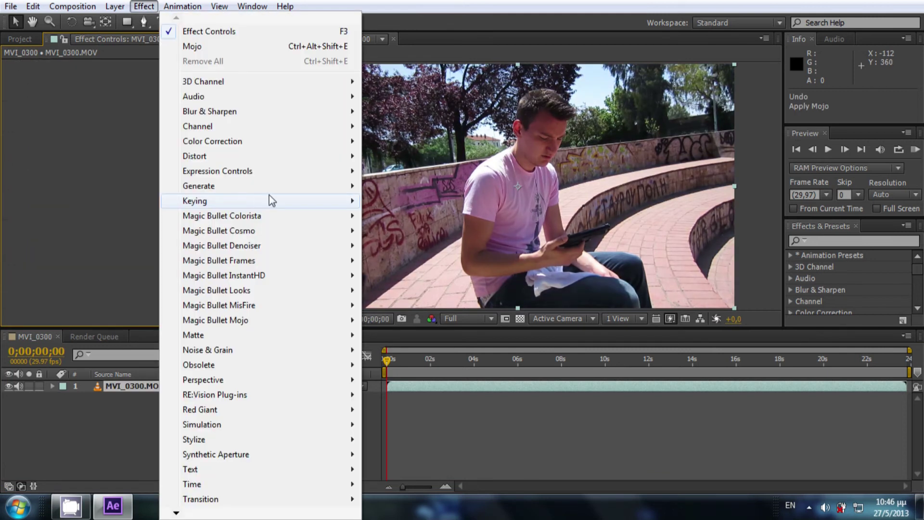
pyautogui.moveTo(306, 216)
pyautogui.click(400, 216)
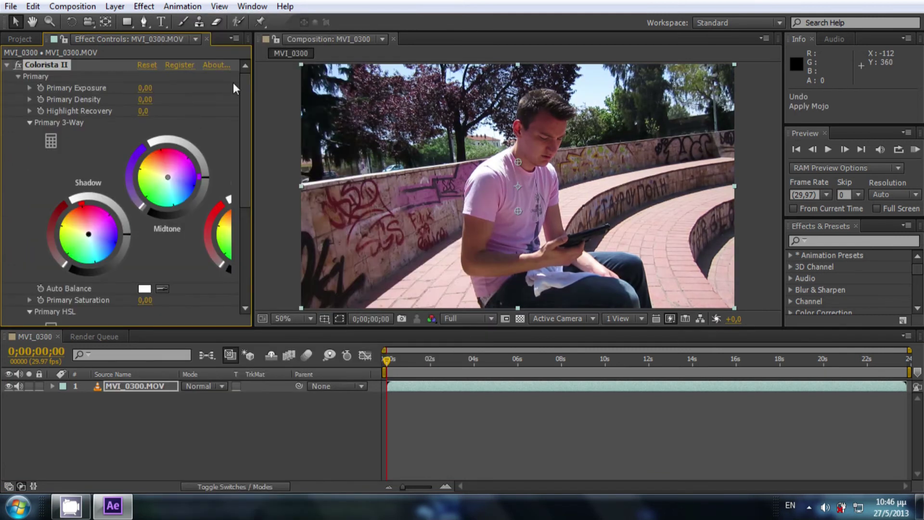
pyautogui.moveTo(92, 240); pyautogui.dragTo(68, 213)
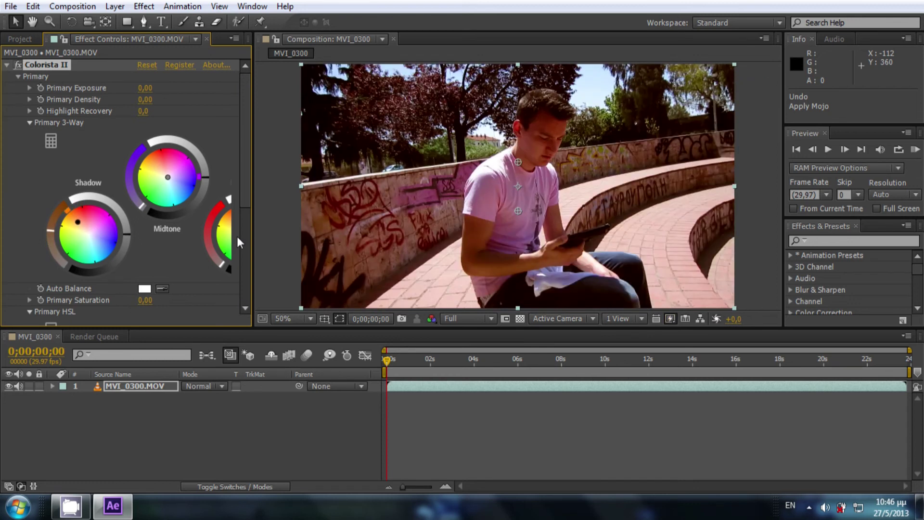
pyautogui.scroll(-5, 242, 270)
pyautogui.scroll(-2, 241, 270)
pyautogui.scroll(2, 244, 261)
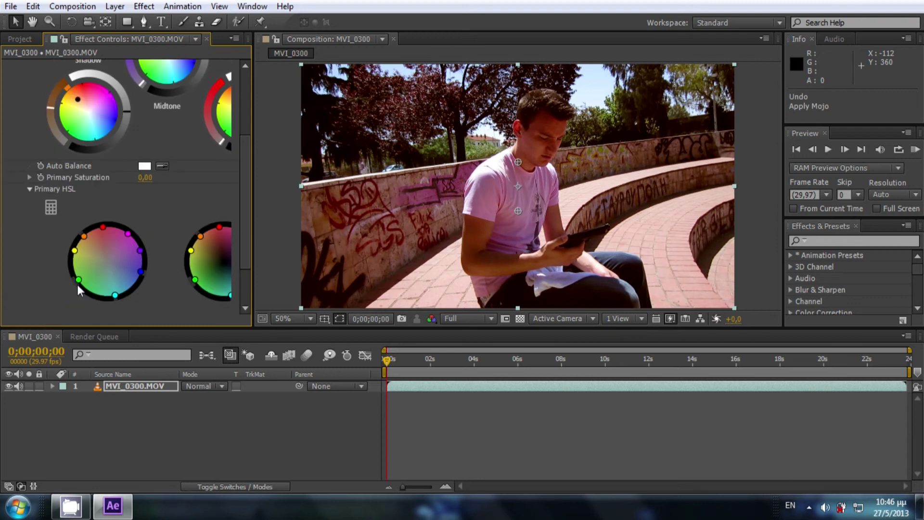
pyautogui.moveTo(77, 283); pyautogui.dragTo(30, 313)
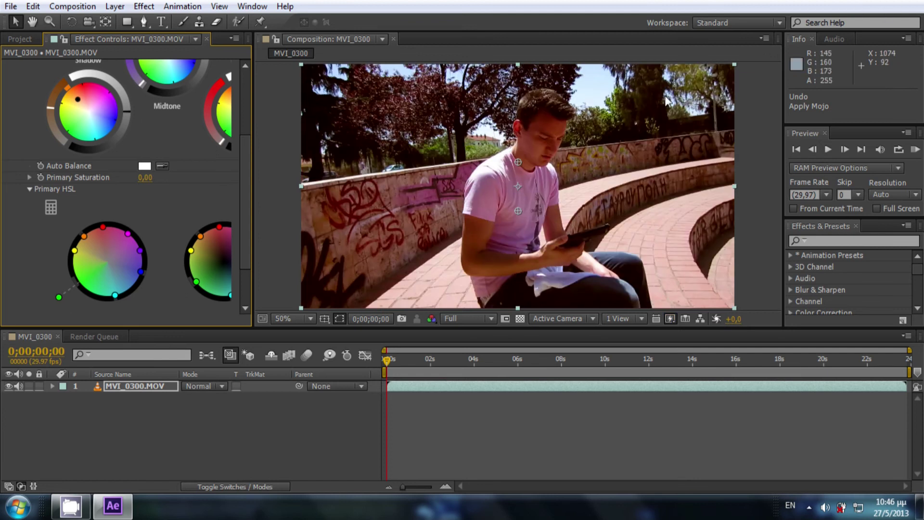
pyautogui.scroll(5, 108, 255)
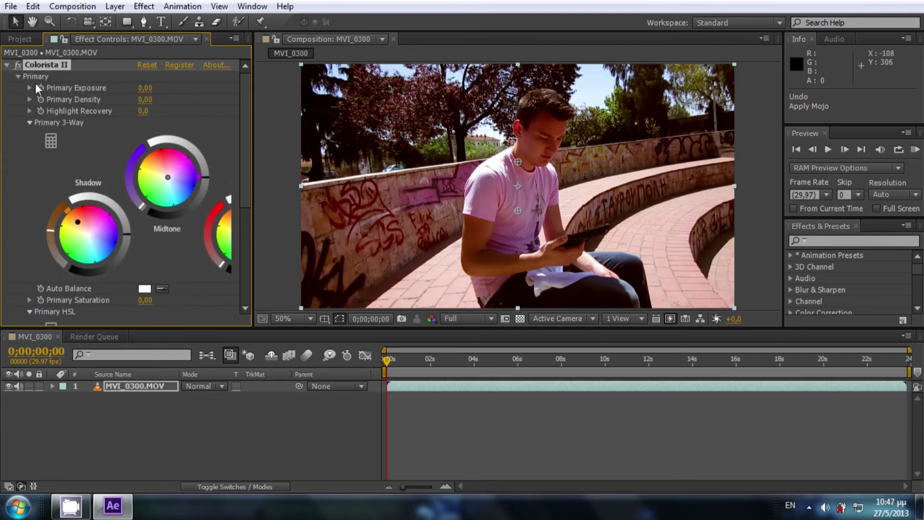
pyautogui.press('Delete')
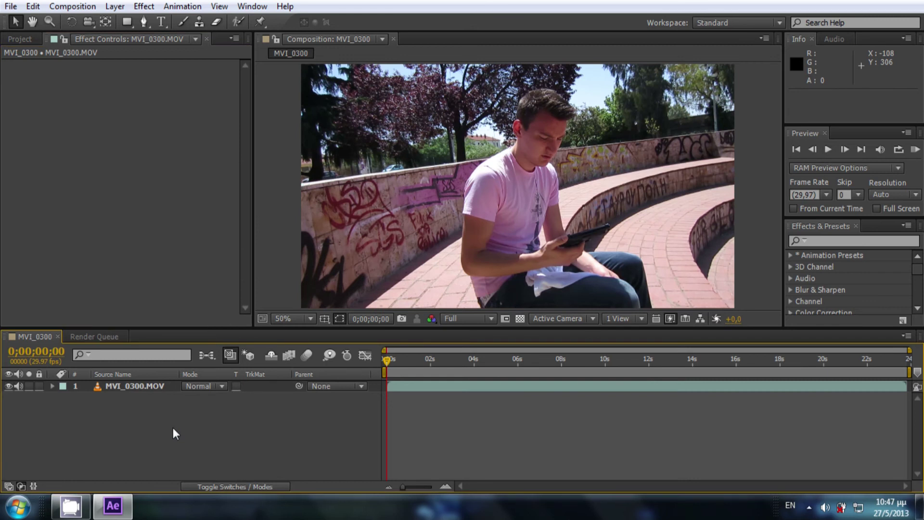
# Create a new black solid layer above the clip.
pyautogui.rightClick(201, 402)
pyautogui.moveTo(338, 262)
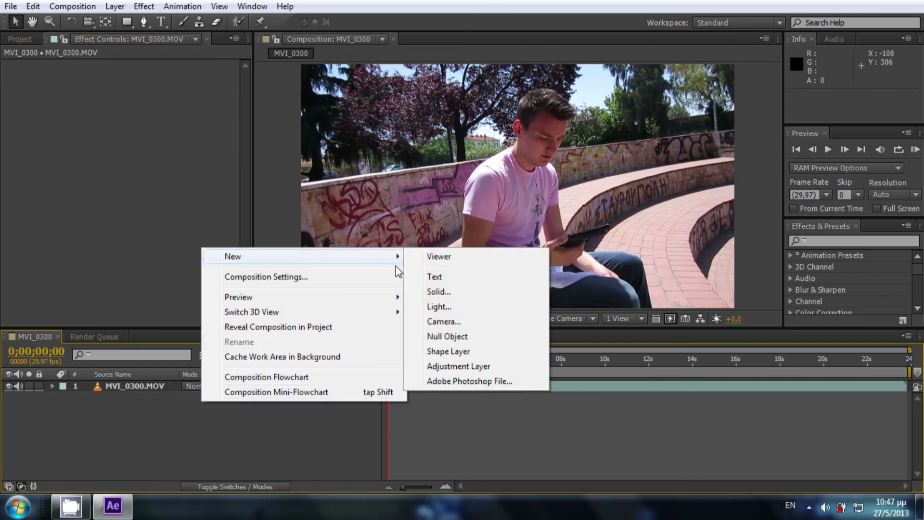
pyautogui.click(461, 295)
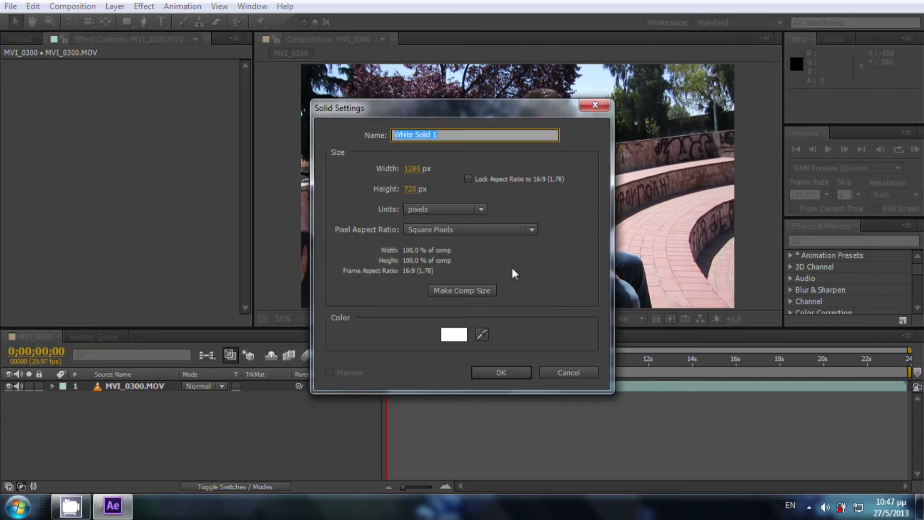
pyautogui.click(452, 337)
pyautogui.moveTo(223, 412); pyautogui.dragTo(349, 438)
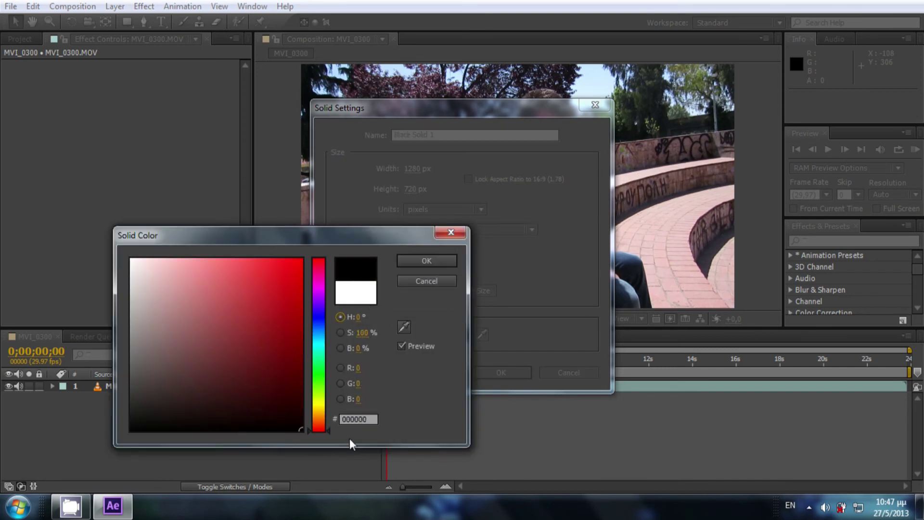
pyautogui.click(428, 260)
pyautogui.click(498, 374)
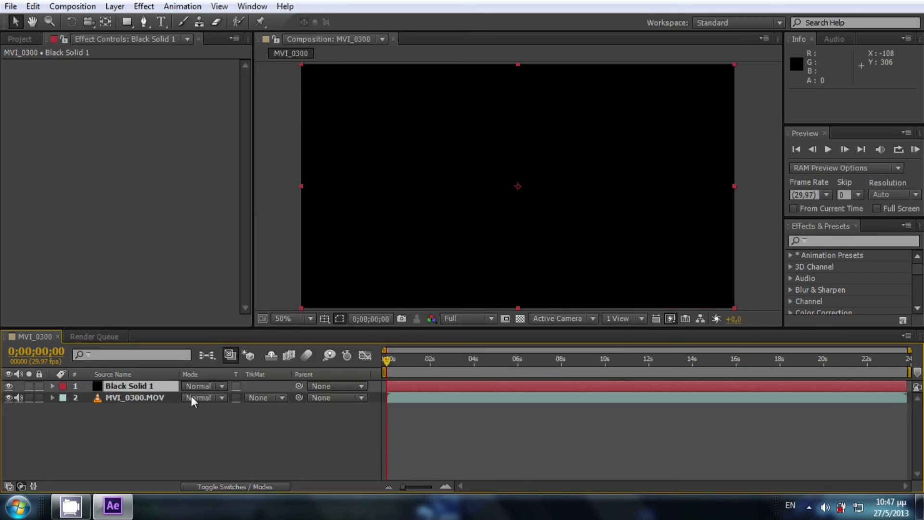
# Set Black Solid 1 to Screen blending and apply Video Copilot Optical Flares to it.
pyautogui.click(208, 386)
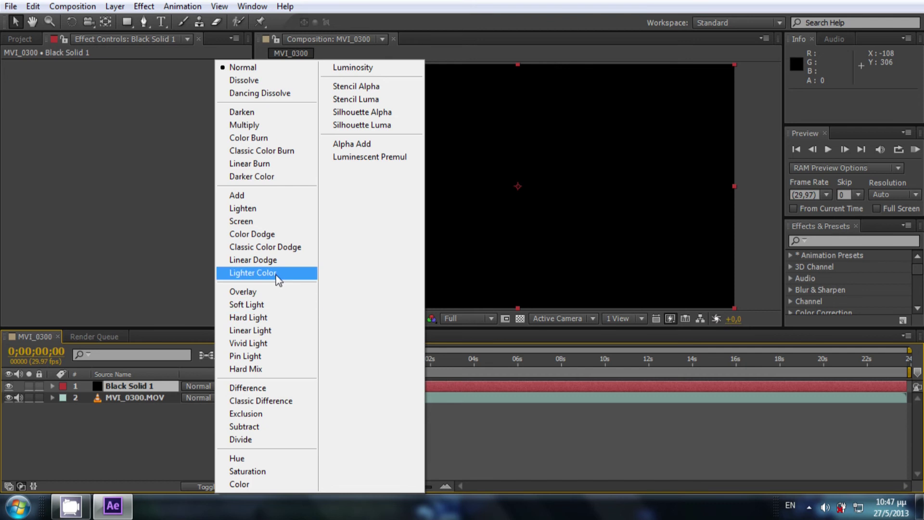
pyautogui.click(272, 222)
pyautogui.click(143, 6)
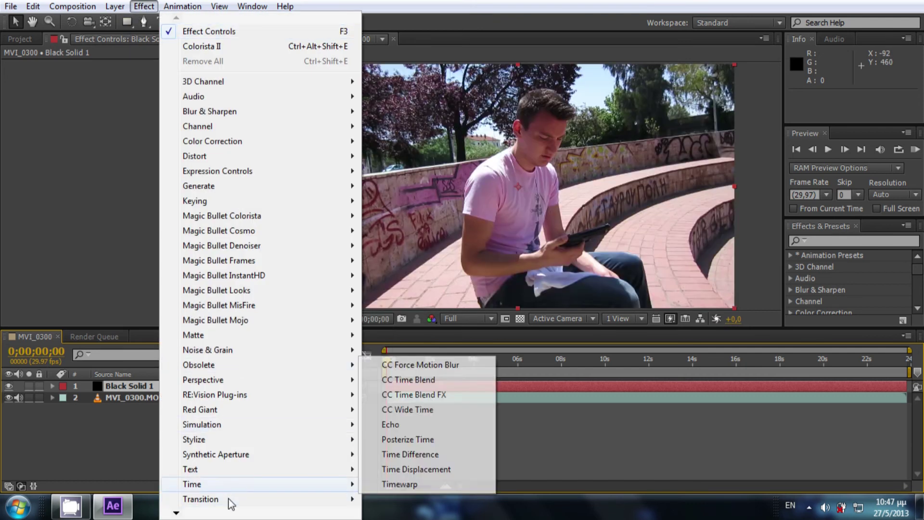
pyautogui.moveTo(232, 502)
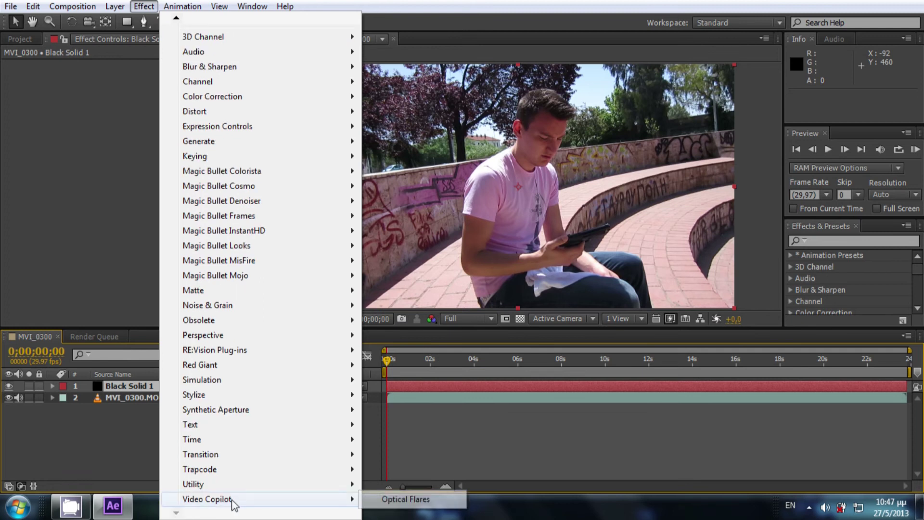
pyautogui.click(415, 498)
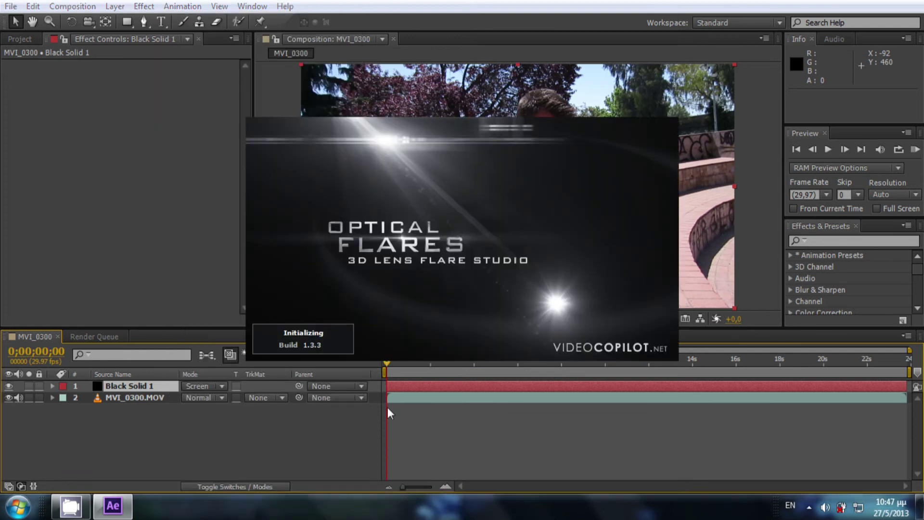
# Position the flare, load the Light > Beached preset, nudge it, then delete Optical Flares.
pyautogui.moveTo(447, 132); pyautogui.dragTo(718, 68)
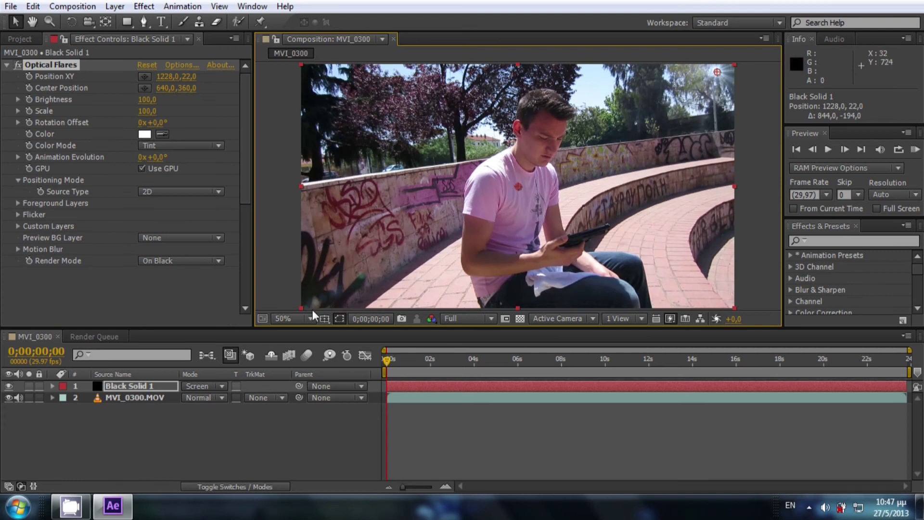
pyautogui.moveTo(727, 71); pyautogui.dragTo(735, 75)
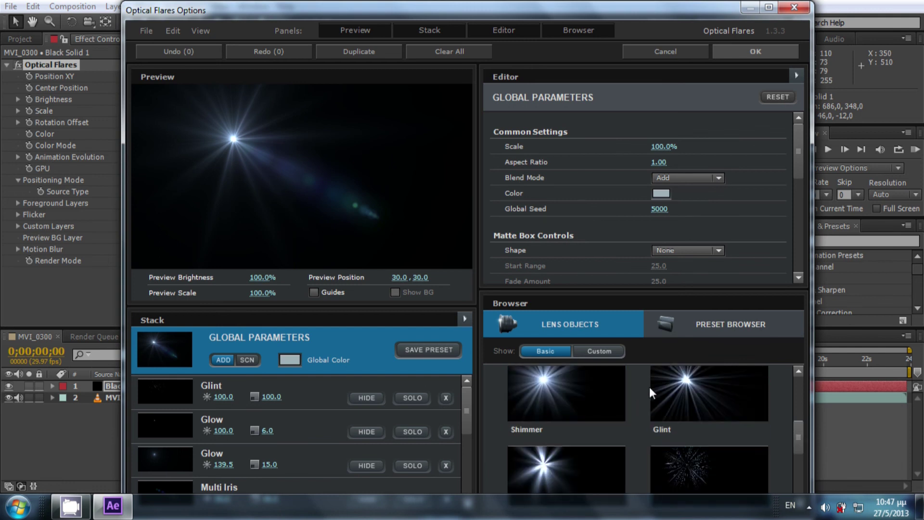
pyautogui.click(700, 329)
pyautogui.click(684, 412)
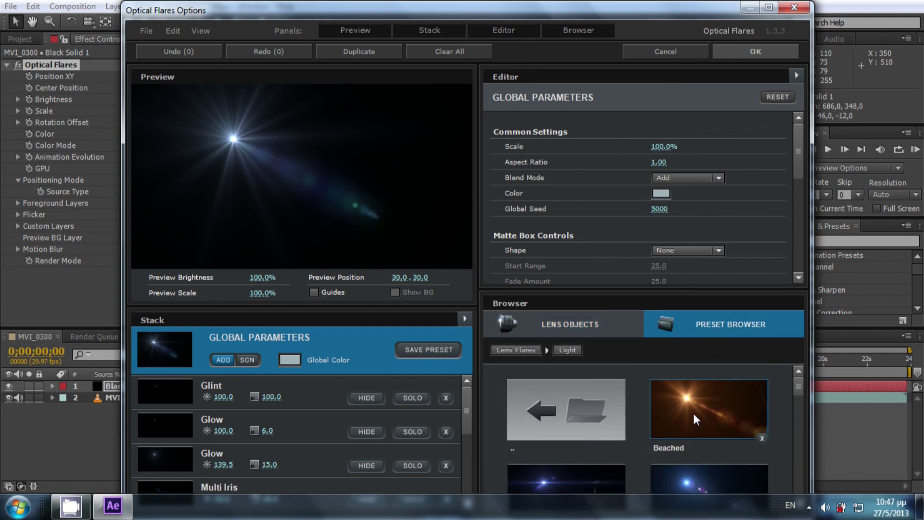
pyautogui.click(693, 416)
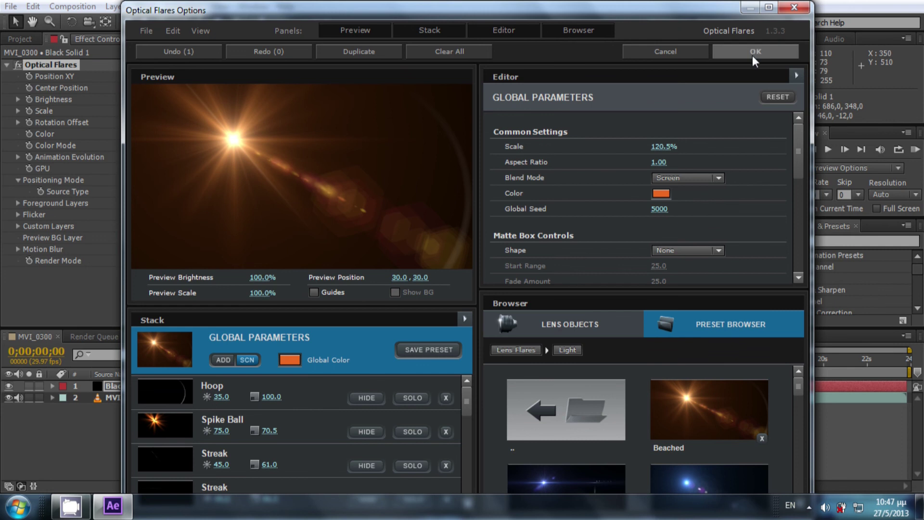
pyautogui.click(756, 51)
pyautogui.moveTo(732, 68); pyautogui.dragTo(715, 77)
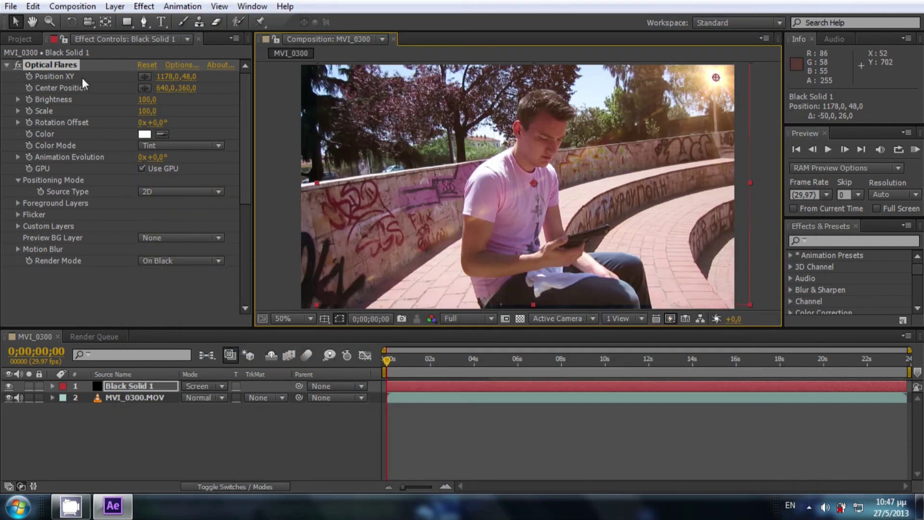
pyautogui.press('Delete')
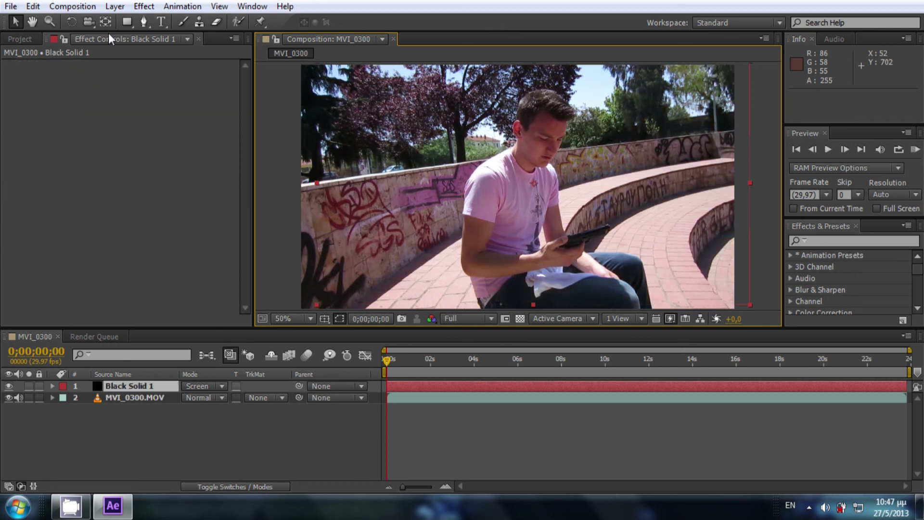
pyautogui.click(144, 6)
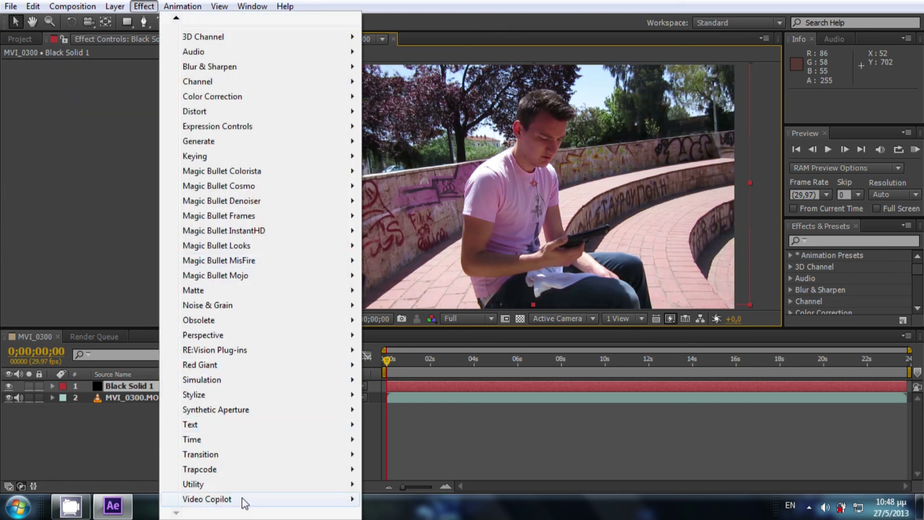
pyautogui.moveTo(264, 351)
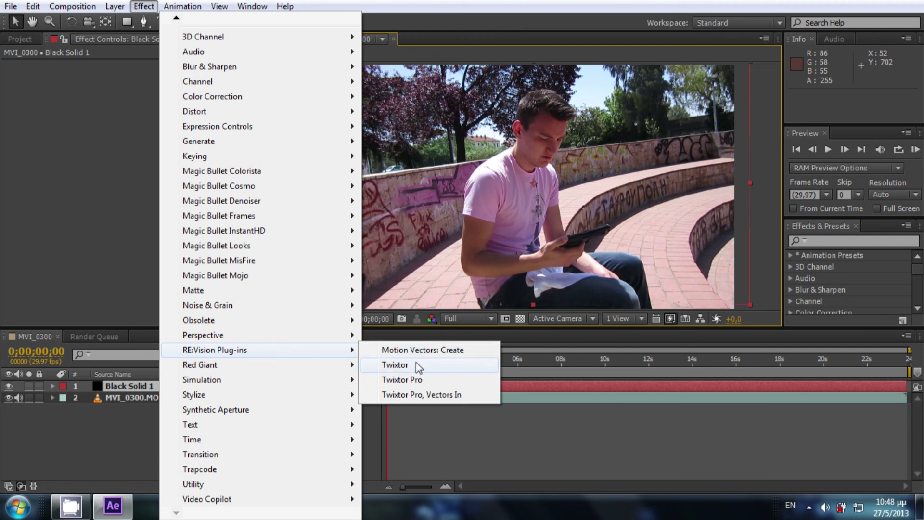
pyautogui.click(77, 206)
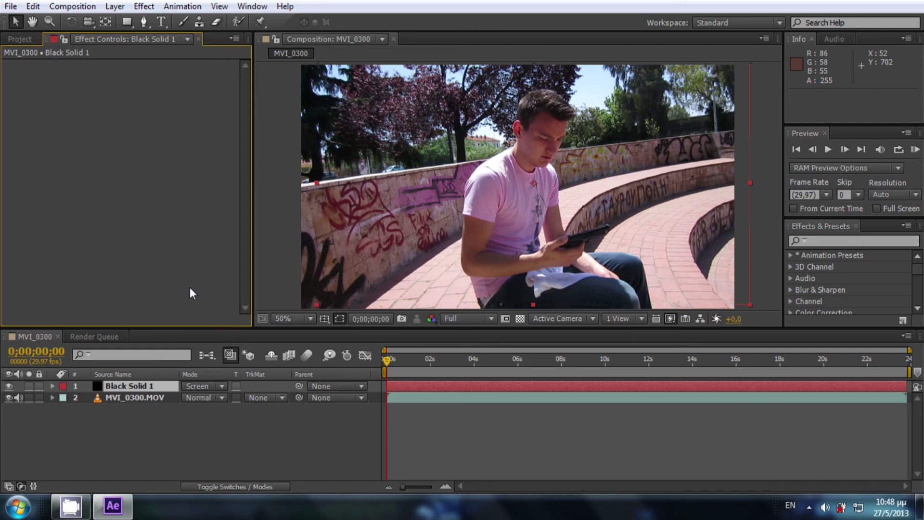
# Close After Effects from the taskbar, discarding the untitled project.
pyautogui.rightClick(113, 505)
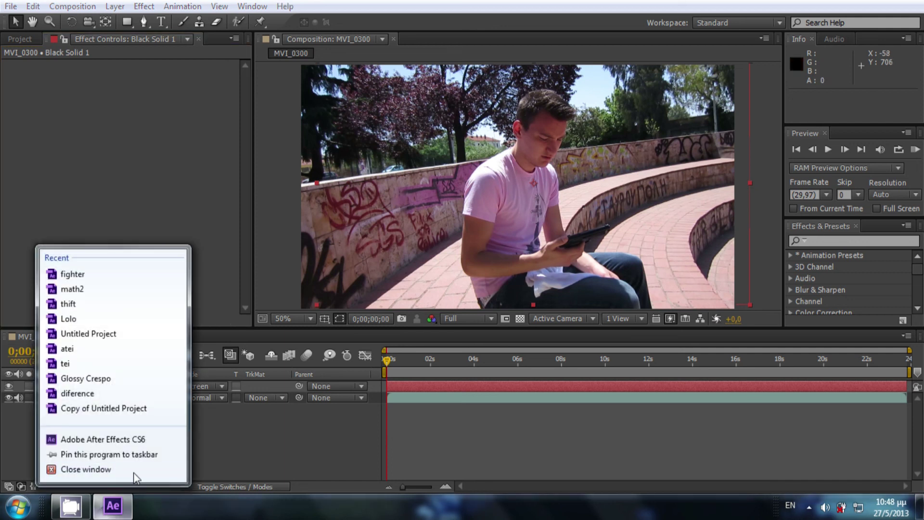
pyautogui.press('Escape')
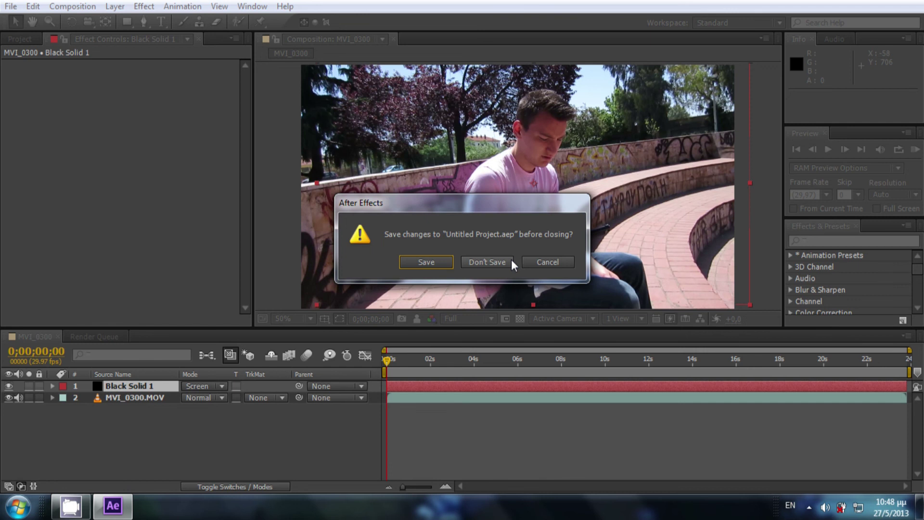
pyautogui.click(508, 261)
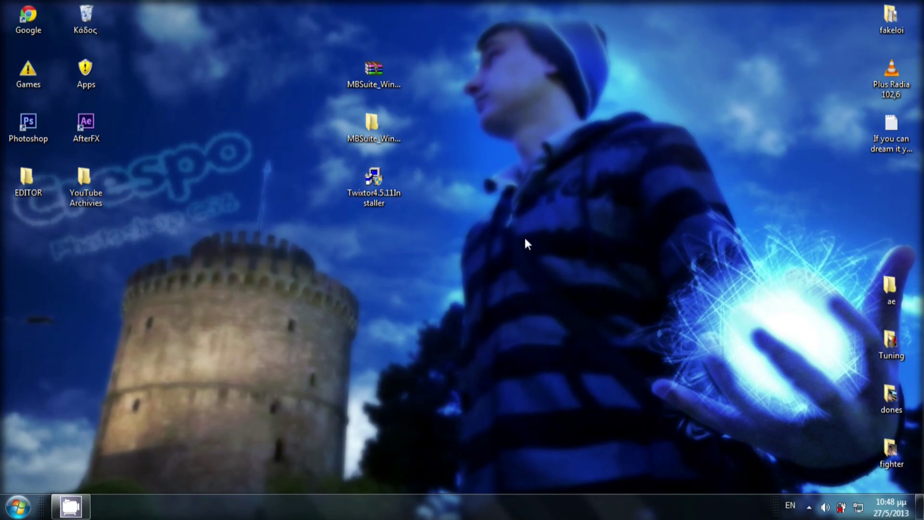
pyautogui.moveTo(733, 174); pyautogui.dragTo(731, 176)
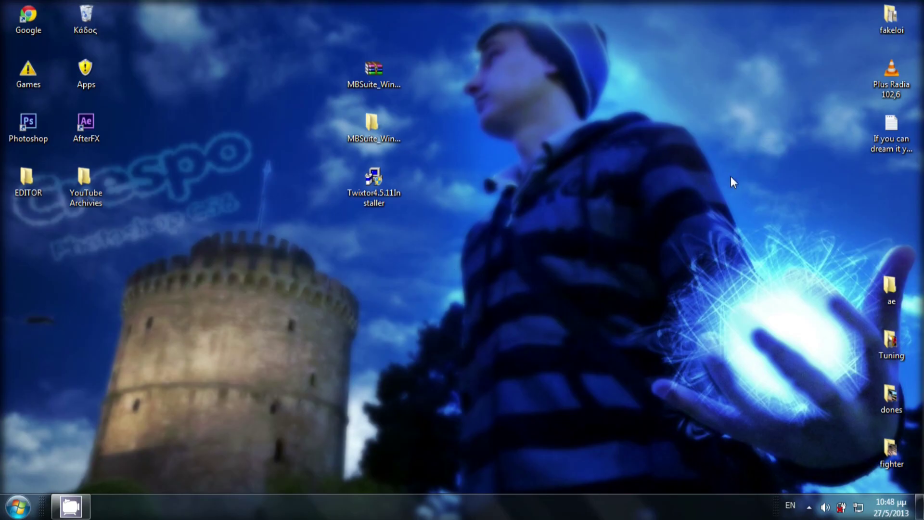